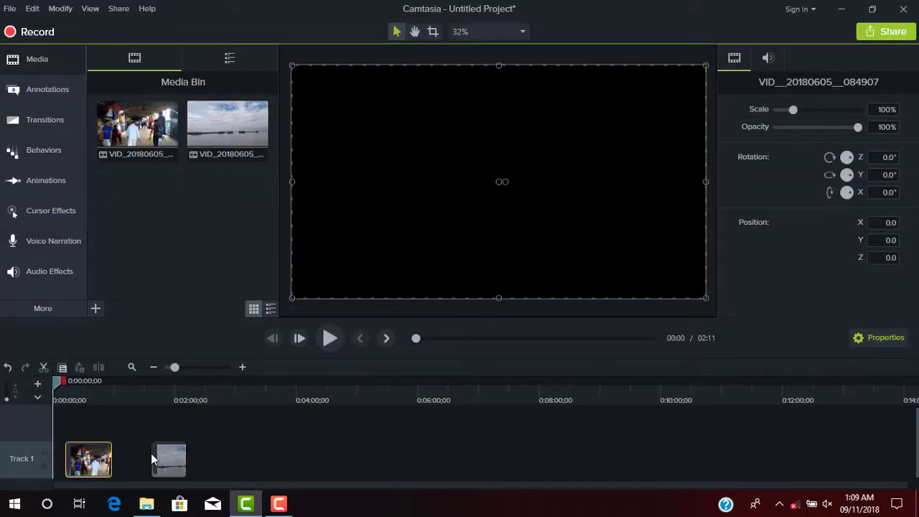
Move the market clip to the start of Track 1 and place the river clip directly after it
drag(86, 459, 74, 460)
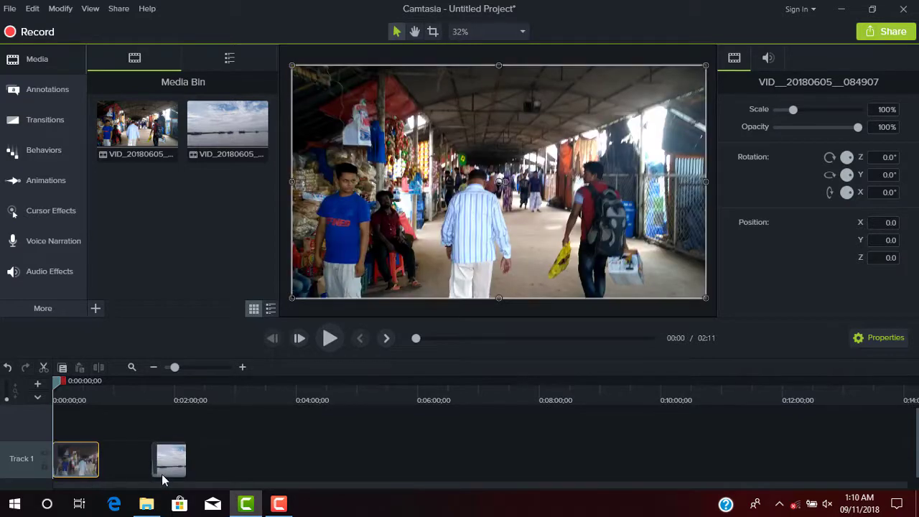
drag(163, 479, 108, 477)
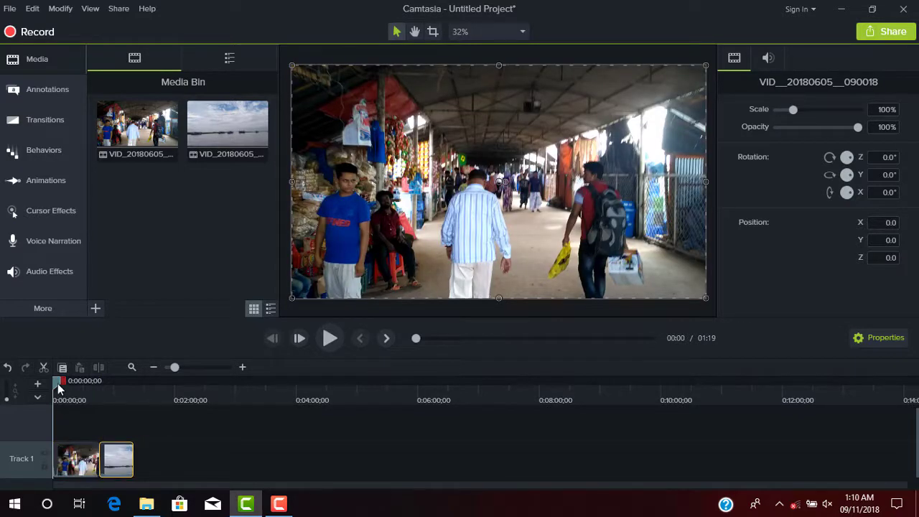
Play back the cut between the two clips on Track 1, starting at about 0:00:41
drag(65, 383, 96, 383)
click(96, 443)
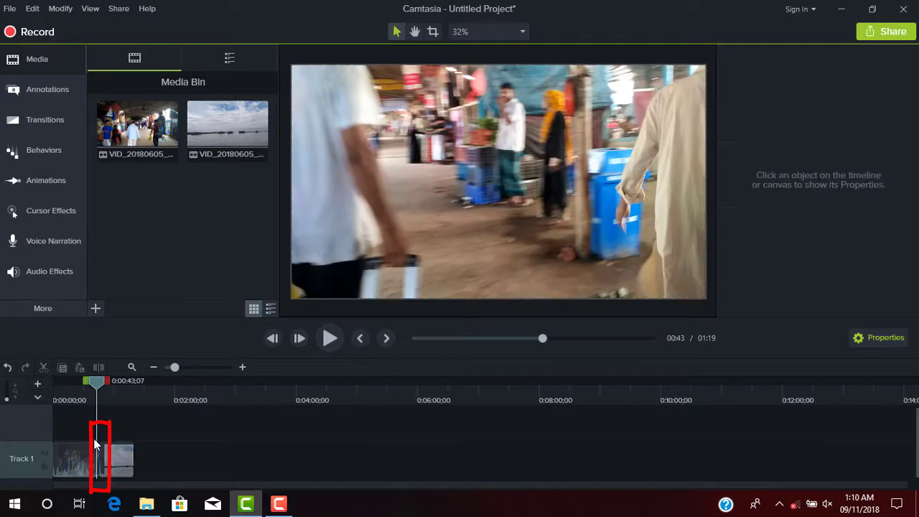
drag(98, 384, 96, 385)
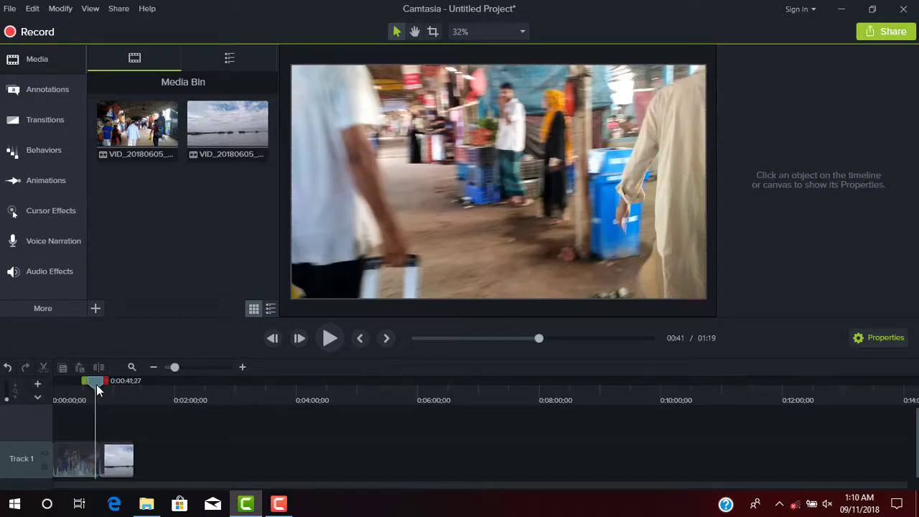
click(330, 338)
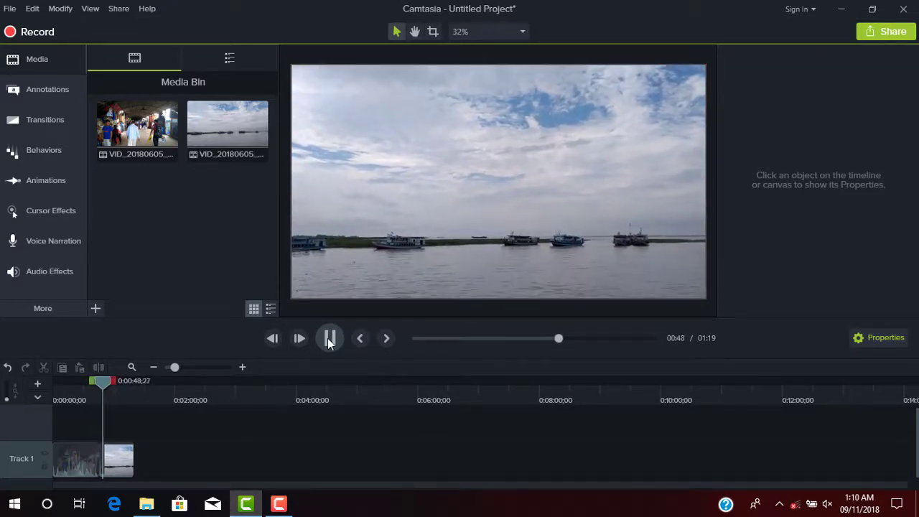
click(329, 341)
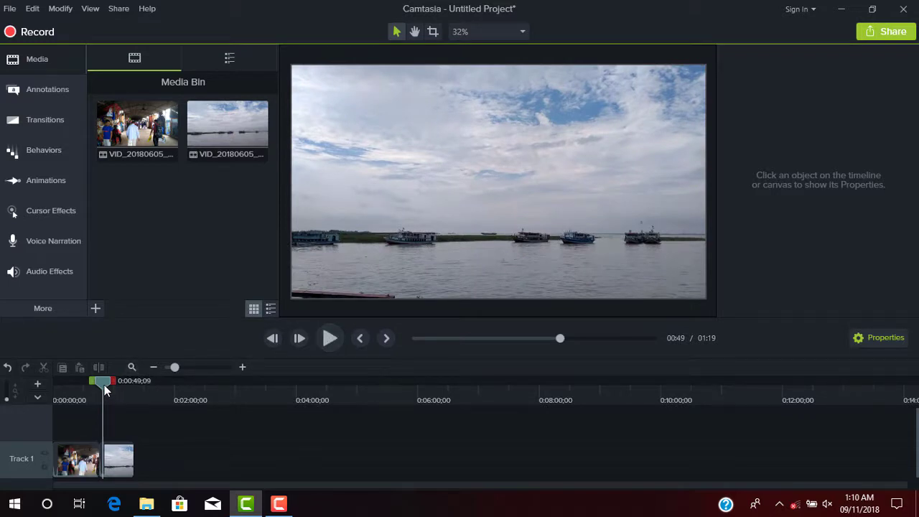
Add a Flip transition between the market clip and the river clip on Track 1
drag(104, 384, 73, 385)
click(83, 134)
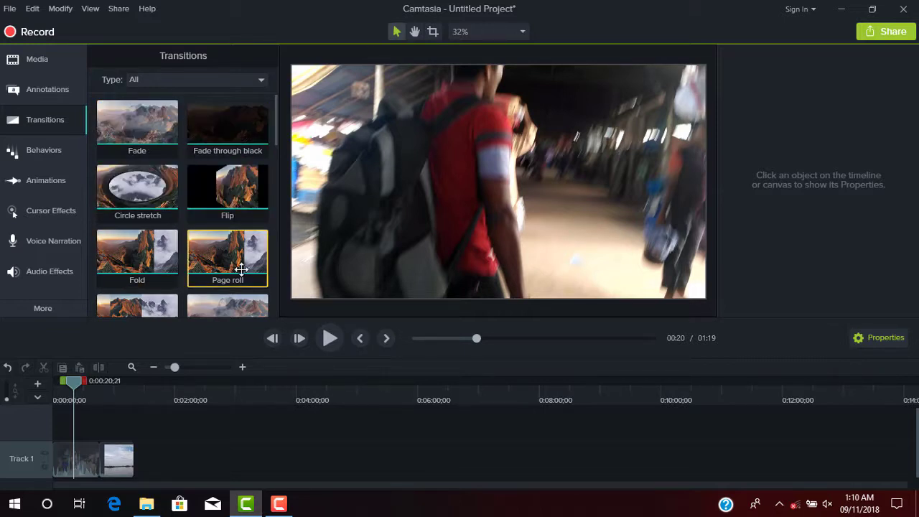
scroll(239, 258, down, 2)
scroll(194, 215, up, 2)
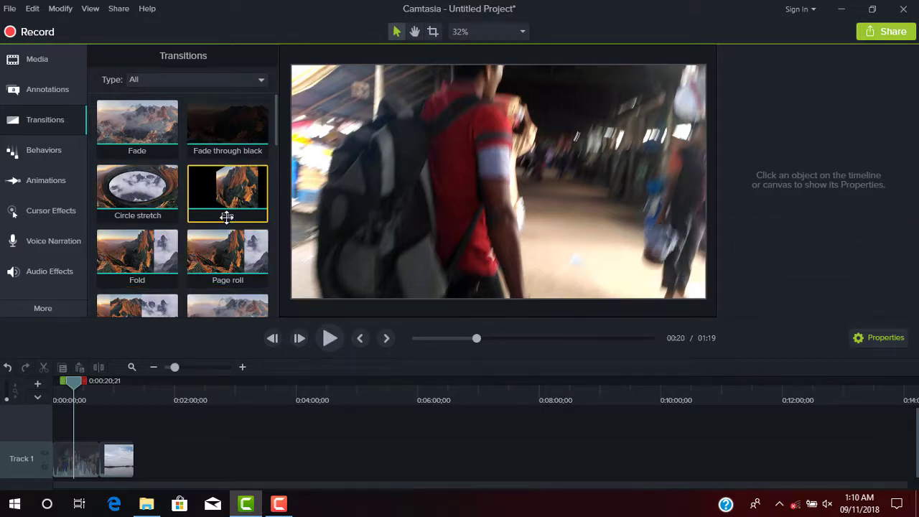
drag(227, 201, 101, 459)
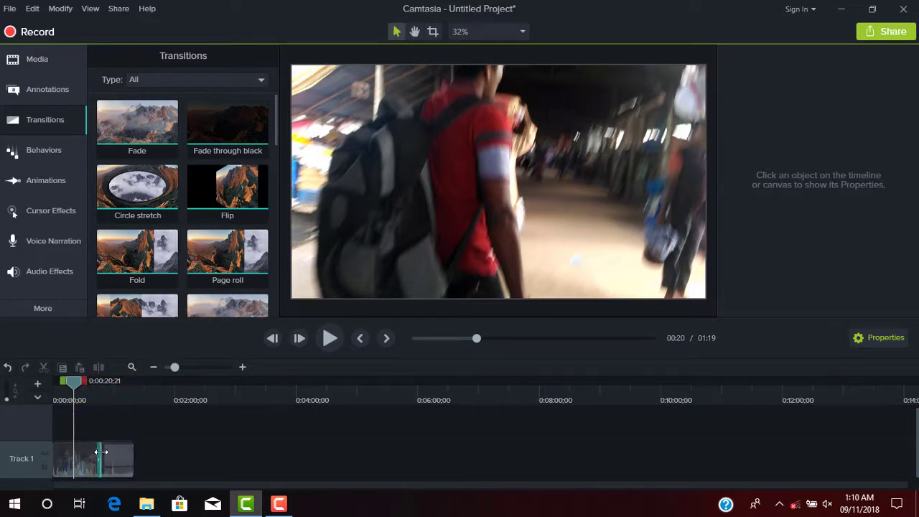
Play back the Flip transition from about 0:00:35 and look through the other available transitions
mouse_move(84, 387)
mouse_down()
mouse_move(96, 386)
mouse_move(87, 387)
mouse_up()
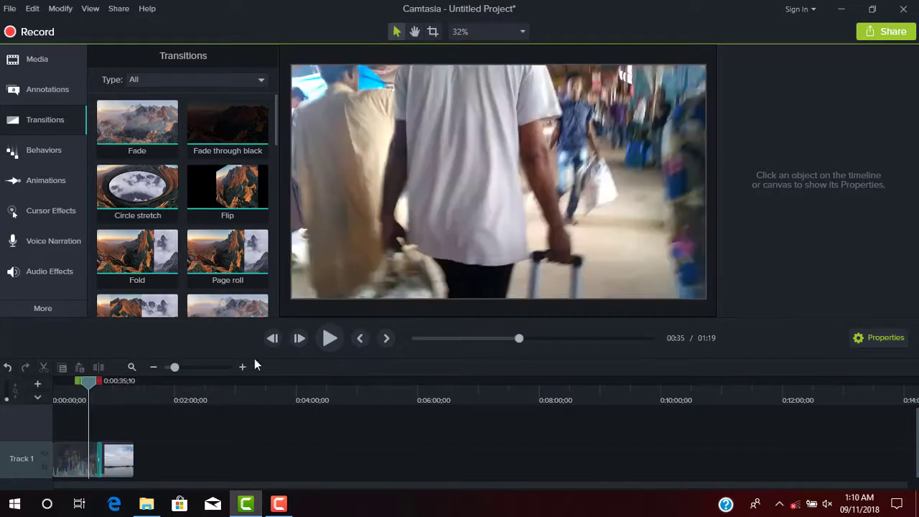
click(328, 339)
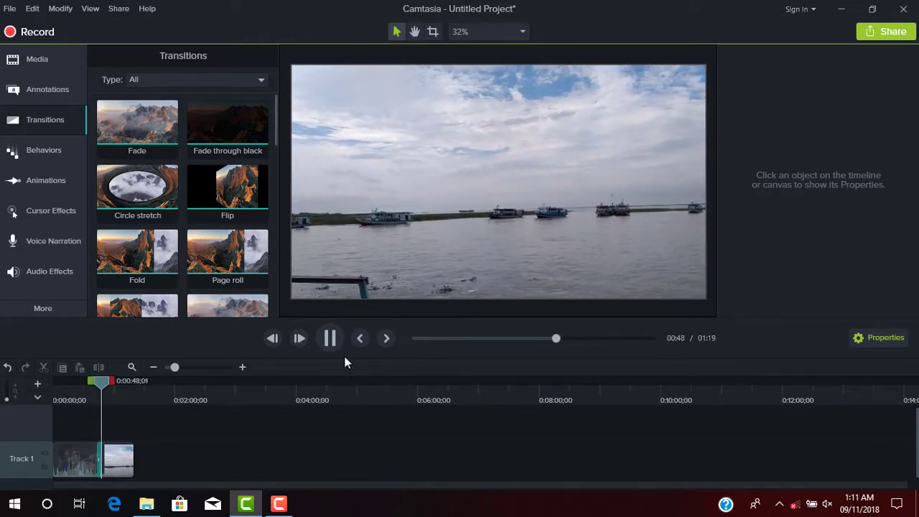
click(329, 339)
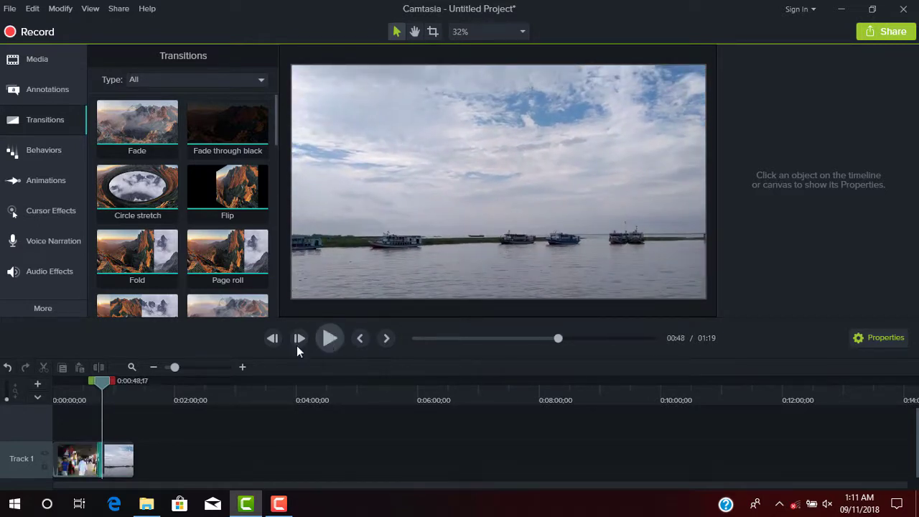
drag(102, 383, 97, 383)
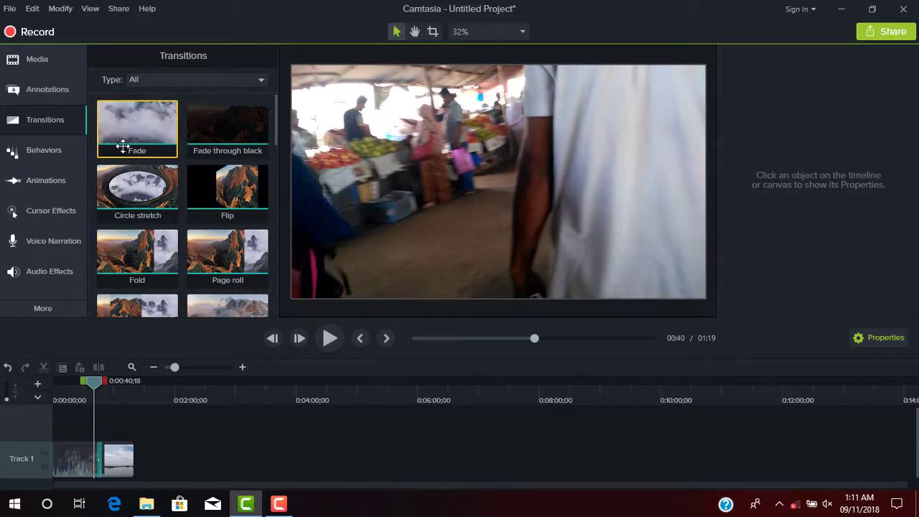
scroll(208, 205, down, 3)
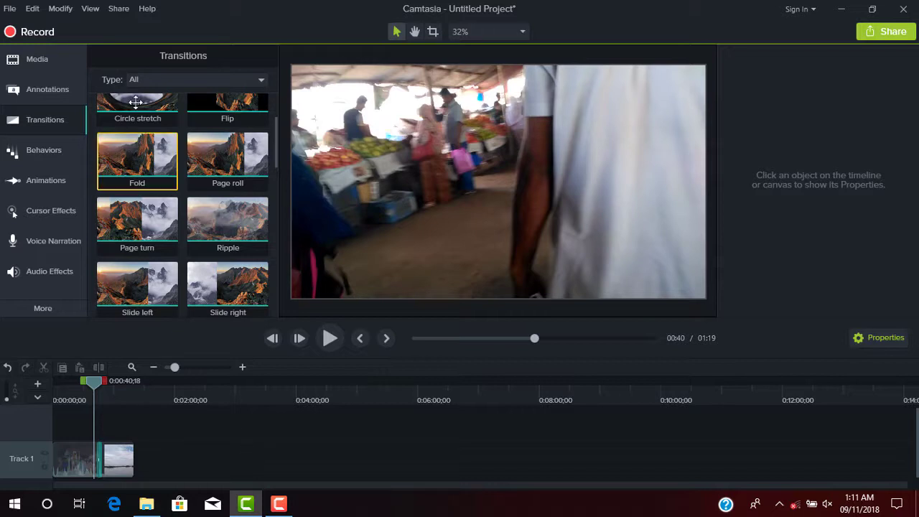
Show the annotation callouts in all styles and look through them down to the plain text callouts
click(32, 97)
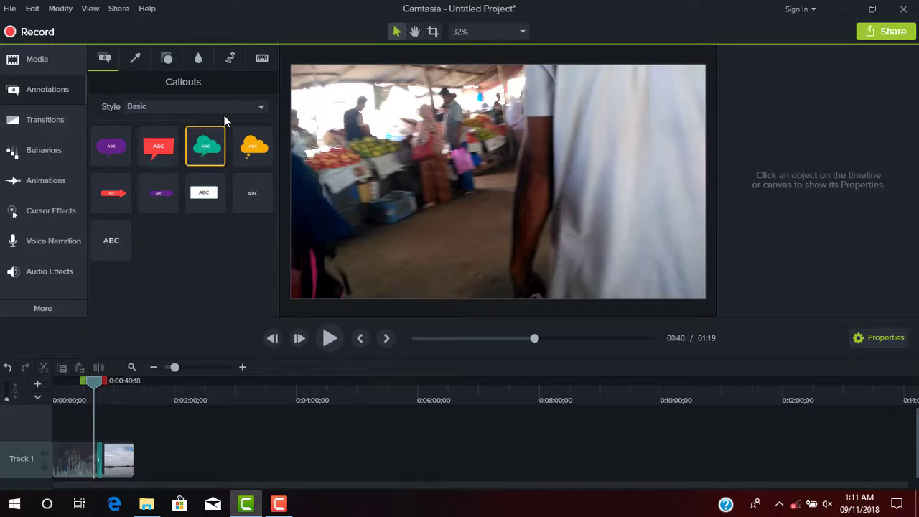
click(195, 107)
click(171, 123)
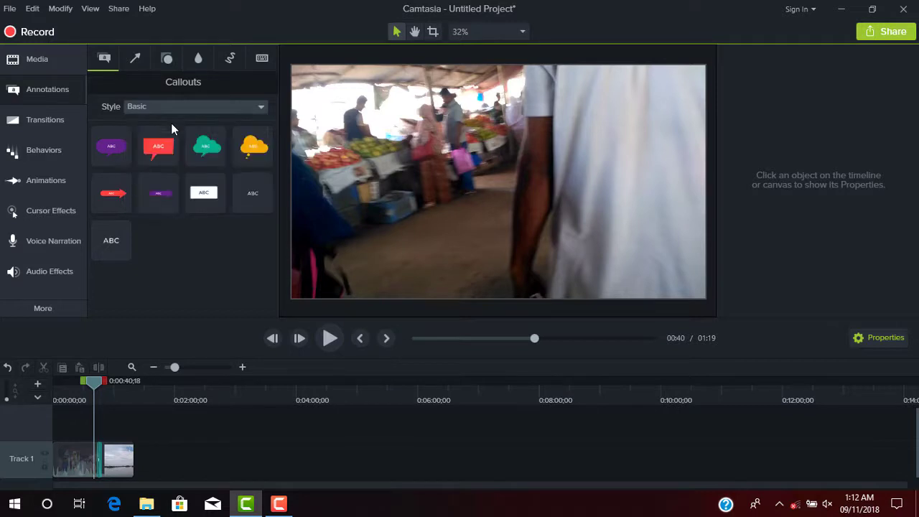
drag(275, 161, 278, 288)
drag(271, 253, 271, 129)
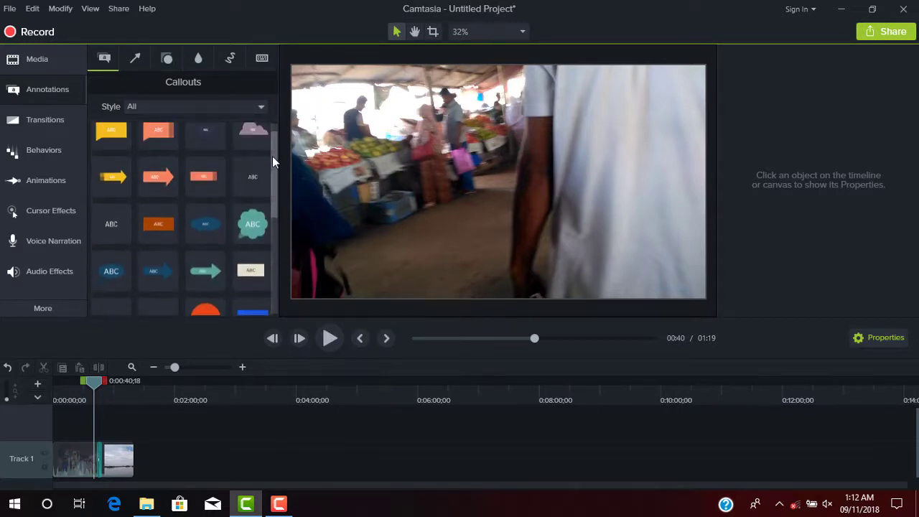
scroll(205, 236, down, 3)
scroll(232, 293, down, 2)
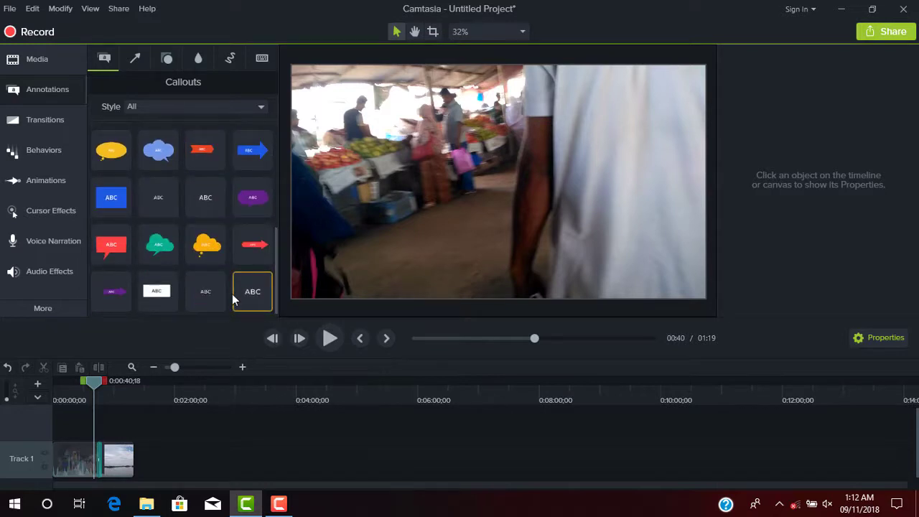
Look through the Arrows & Lines, Shapes, Blur & Highlight and Sketch Motion annotations
click(136, 58)
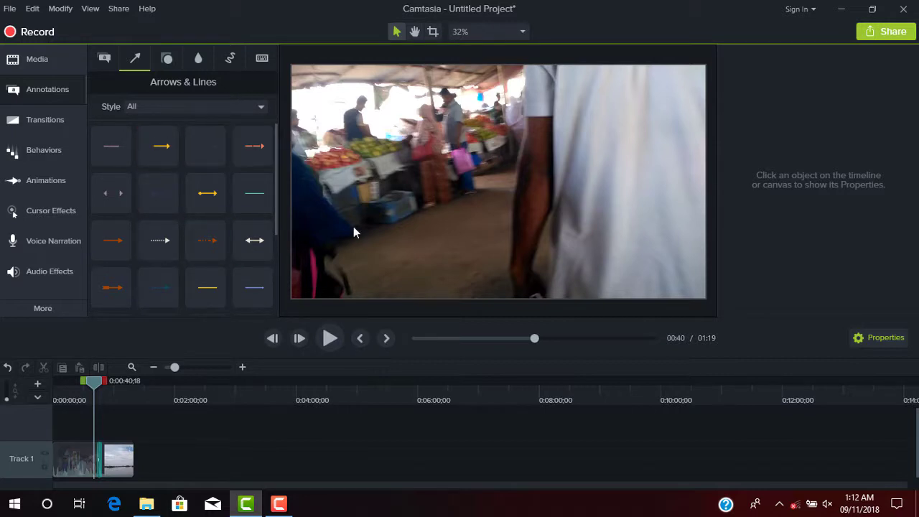
click(167, 60)
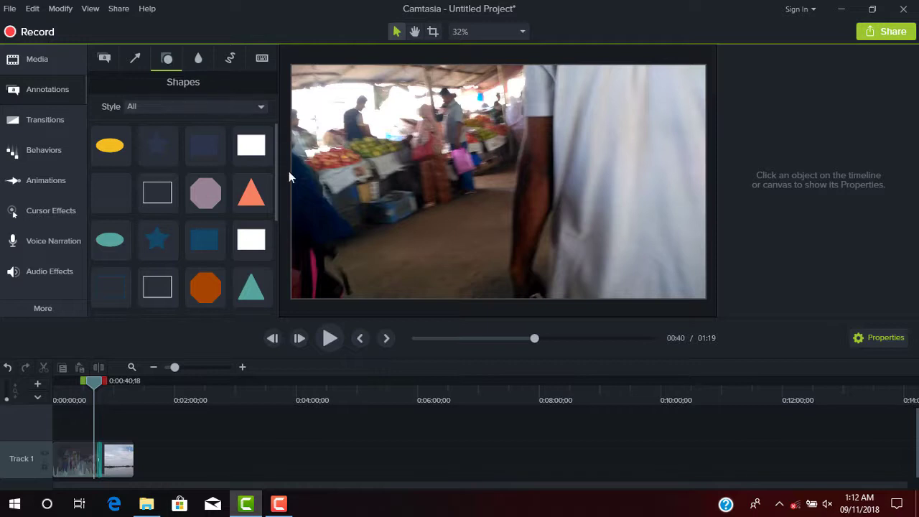
drag(274, 175, 281, 275)
click(198, 58)
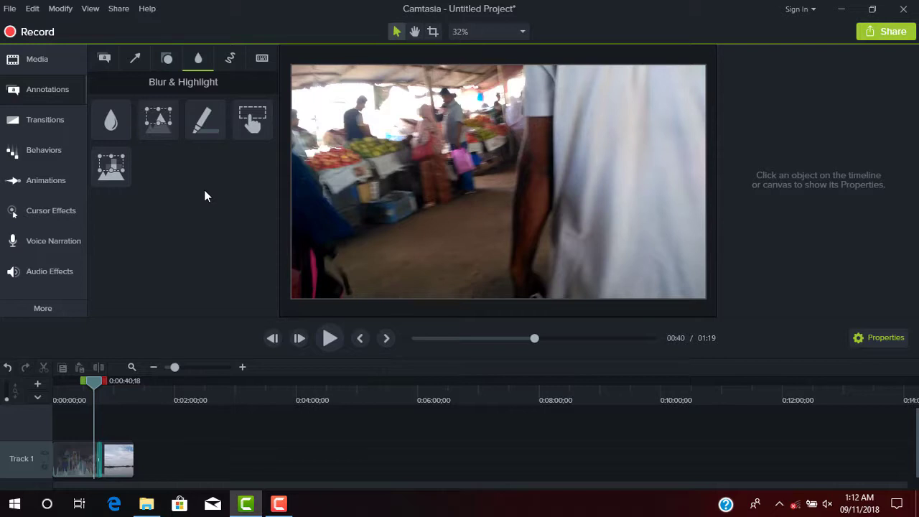
click(233, 58)
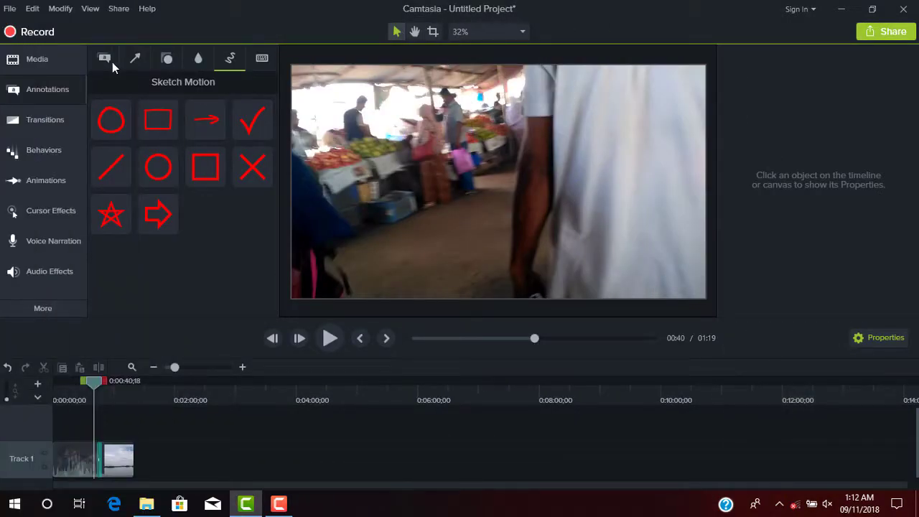
Add the large plain ABC text callout near the centre of the video frame at about 0:00:40
click(107, 60)
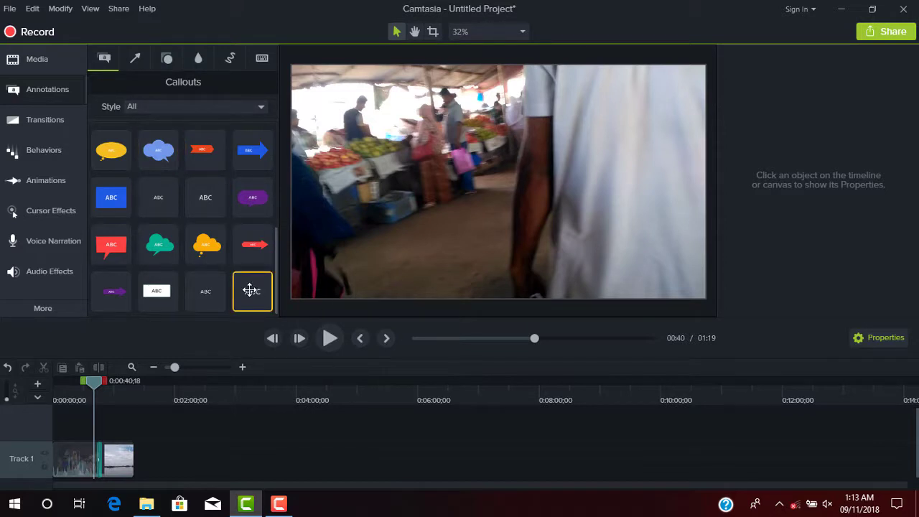
drag(250, 290, 488, 182)
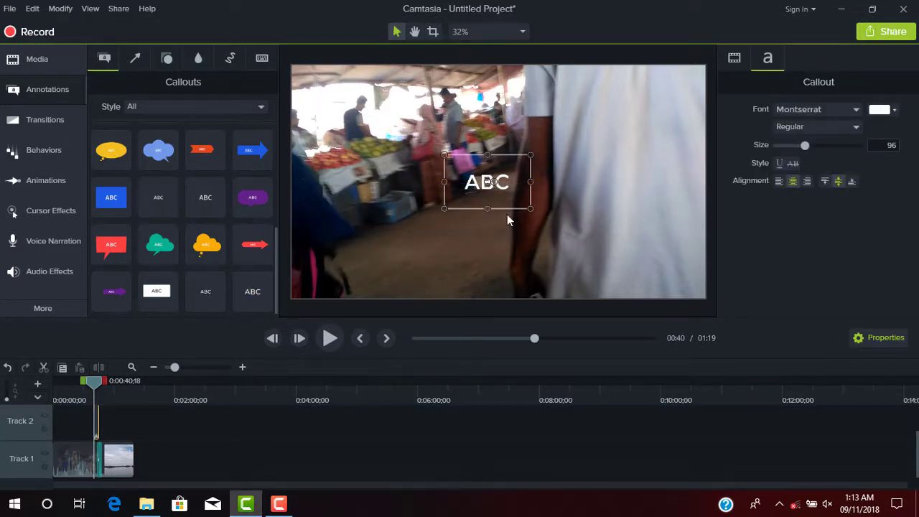
double_click(489, 181)
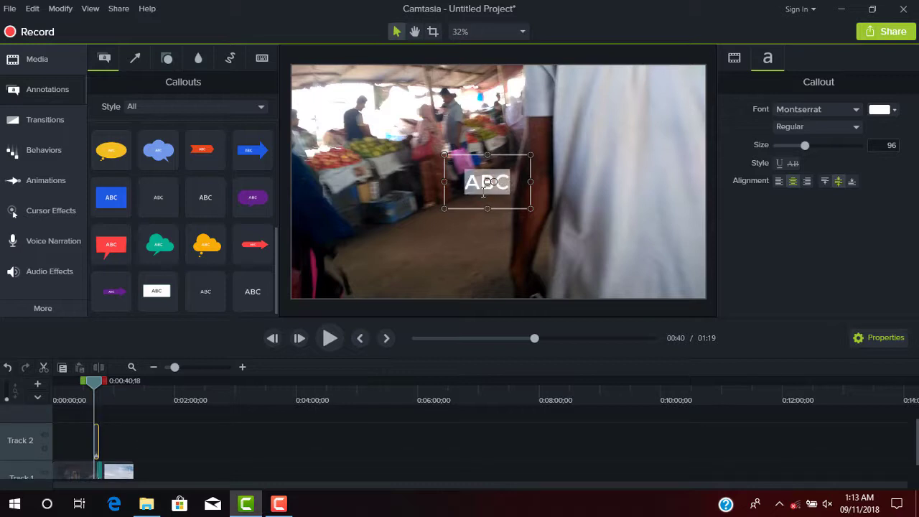
click(113, 434)
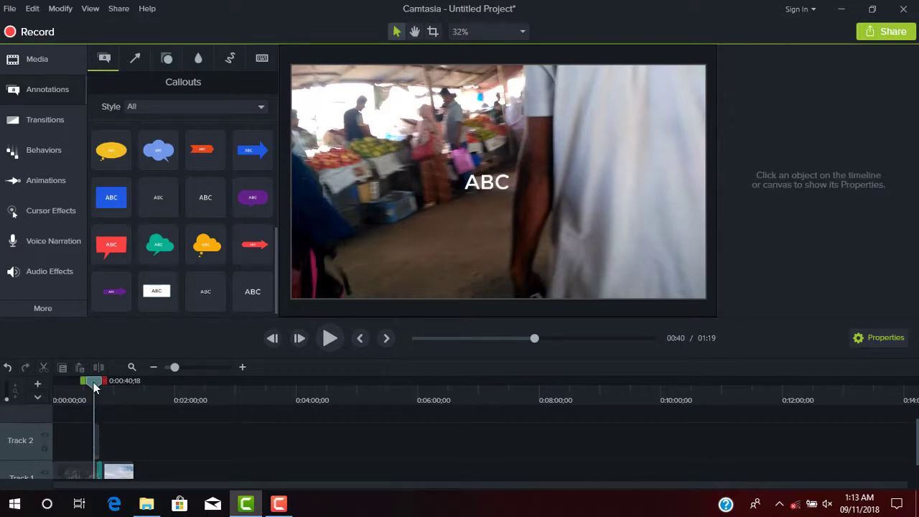
Move the ABC callout on Track 2 earlier so that it starts at about 0:00:32
drag(94, 386, 90, 386)
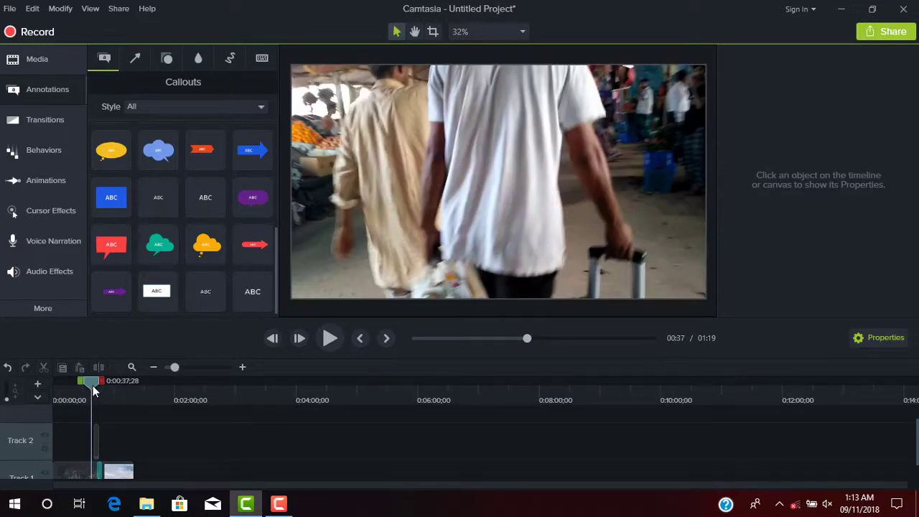
drag(92, 385, 99, 384)
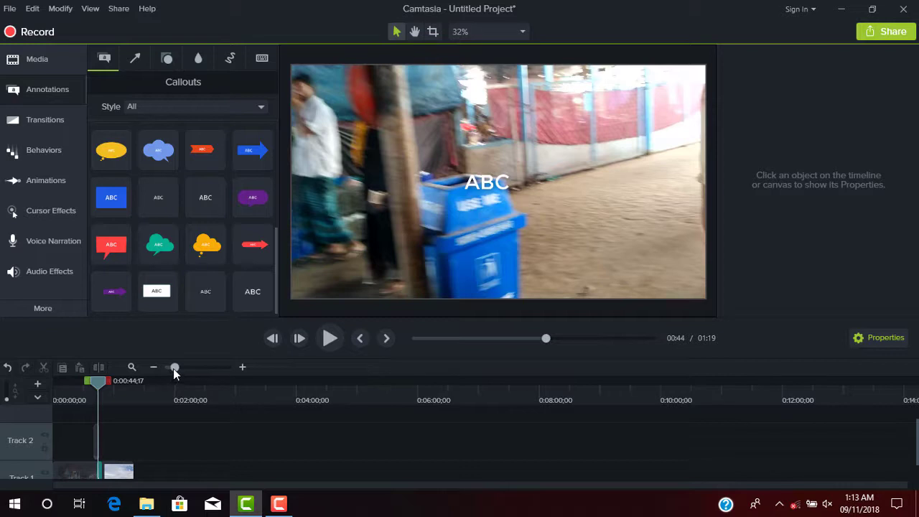
drag(173, 368, 197, 368)
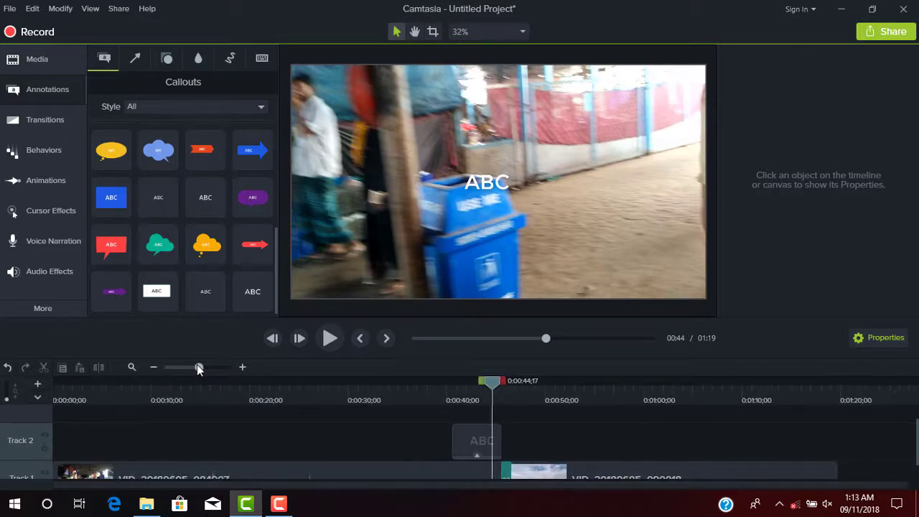
drag(379, 388, 338, 384)
mouse_move(375, 441)
mouse_down()
mouse_move(359, 441)
mouse_move(437, 433)
mouse_move(372, 437)
mouse_up()
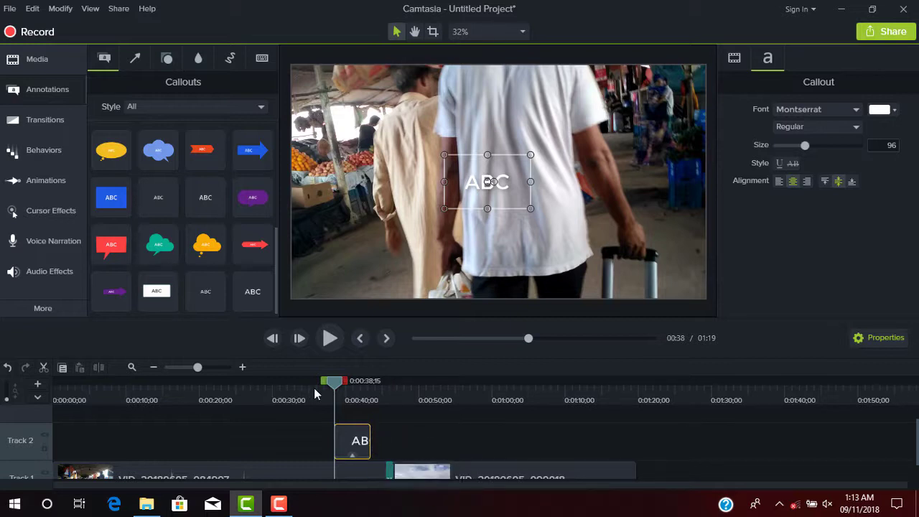
drag(333, 384, 269, 383)
drag(349, 448, 301, 457)
Delete the Drop Shadow effect from the ABC callout on Track 2
mouse_move(308, 454)
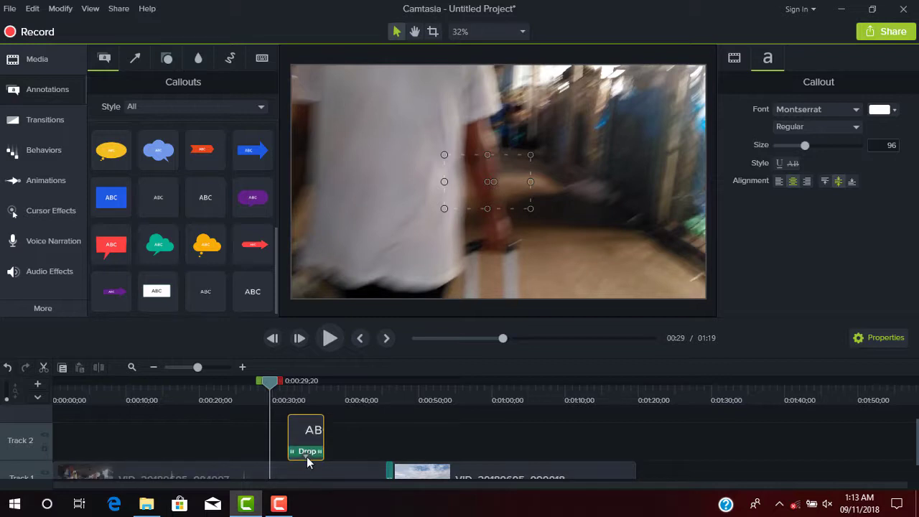
click(300, 452)
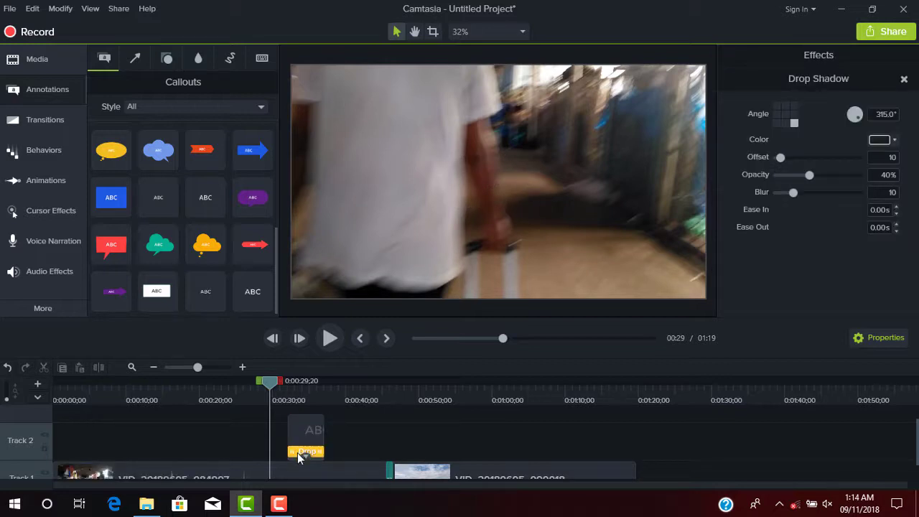
right_click(300, 455)
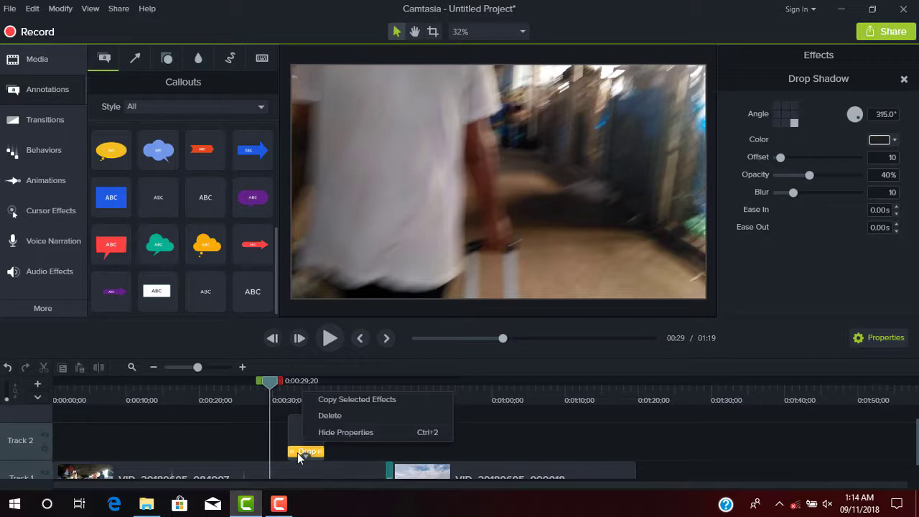
click(321, 417)
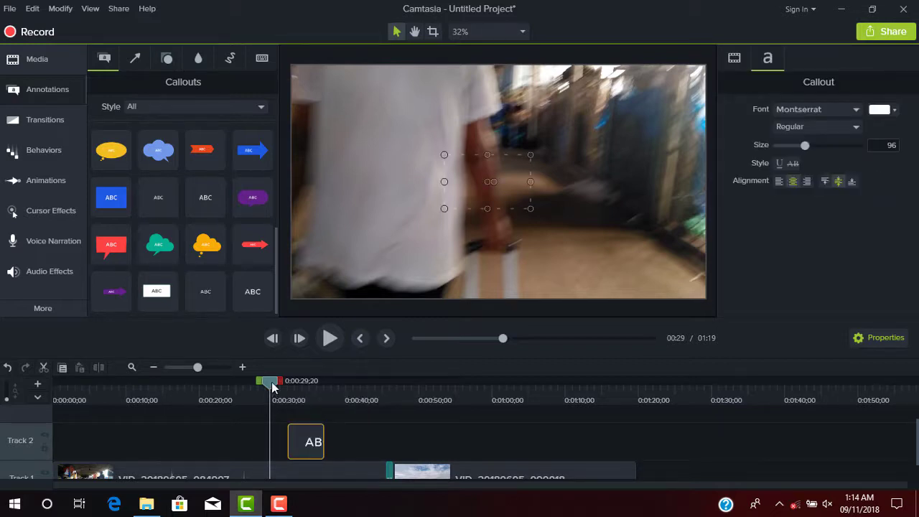
Look through the fonts and font styles available for the ABC callout
click(452, 208)
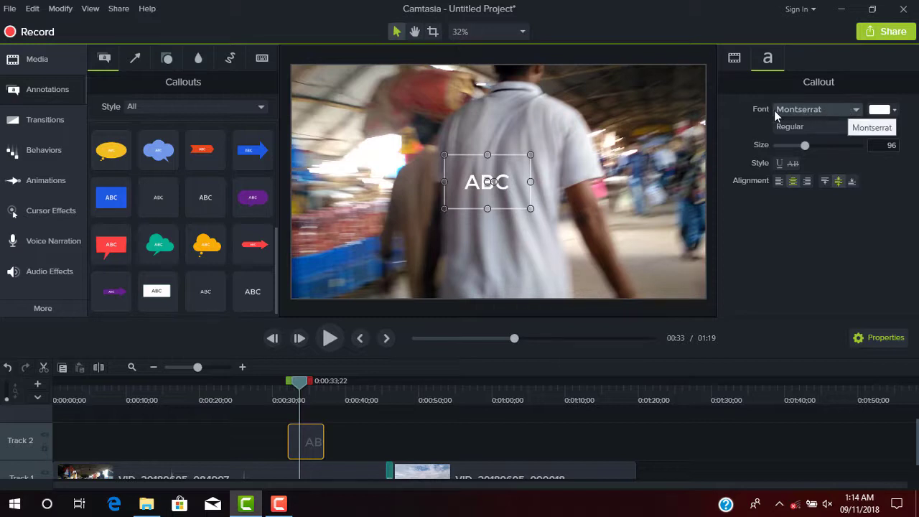
click(815, 110)
scroll(806, 280, down, 2)
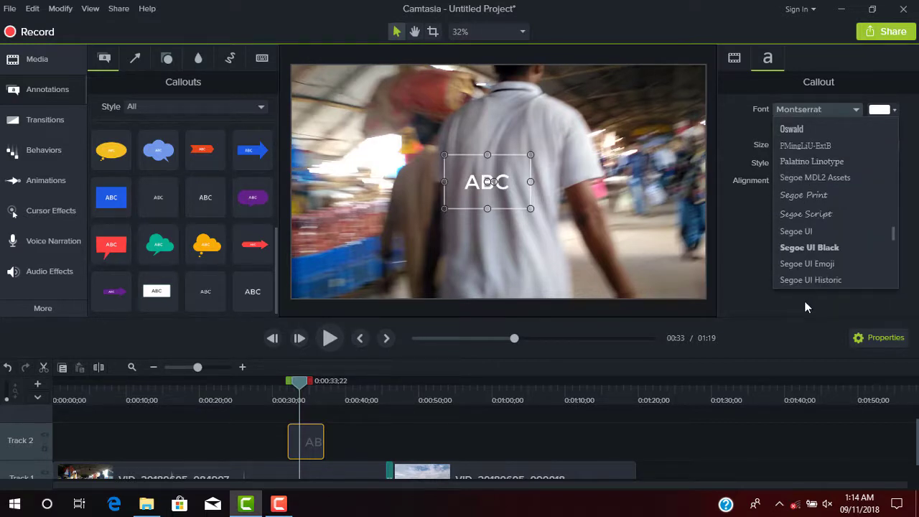
click(806, 307)
click(797, 127)
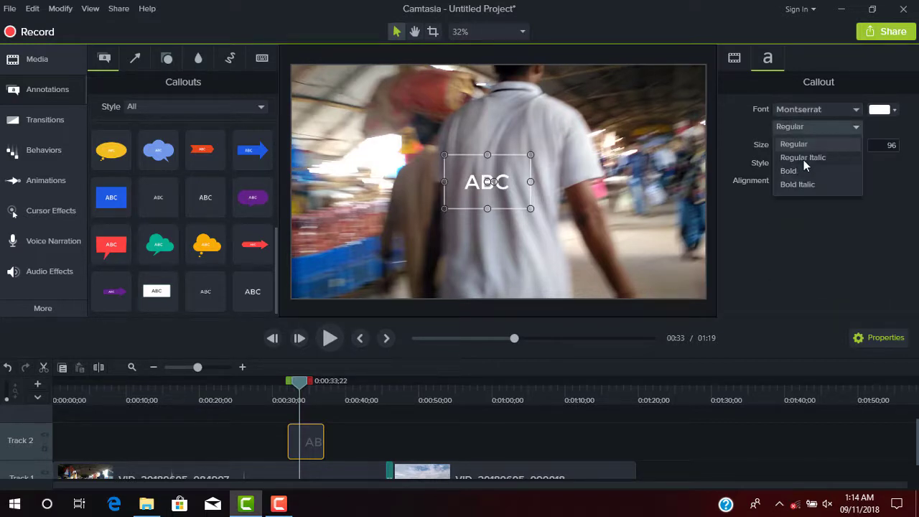
click(801, 224)
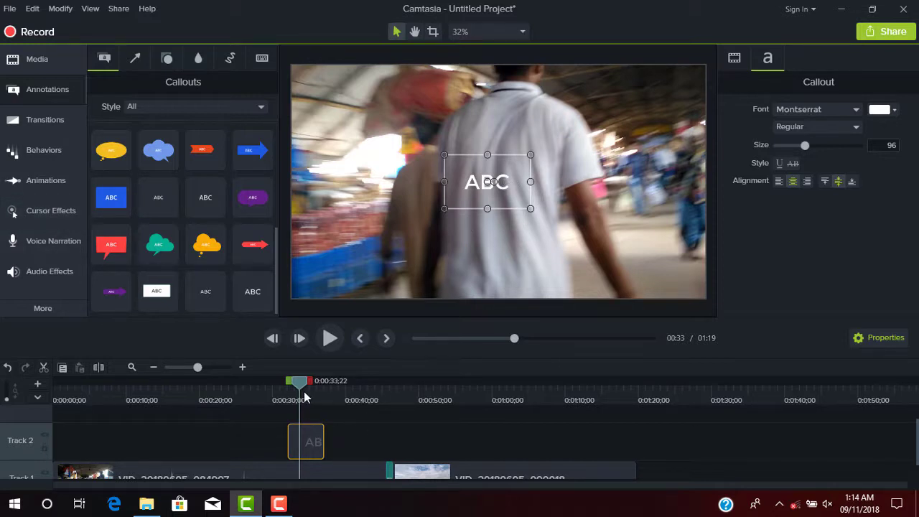
Play the footage from about 0:00:29 to preview the ABC callout
drag(299, 387, 269, 386)
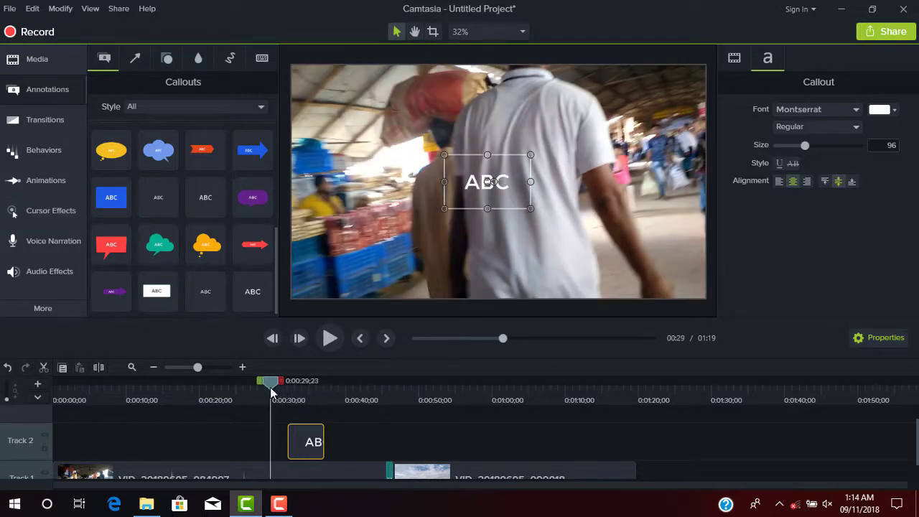
click(469, 429)
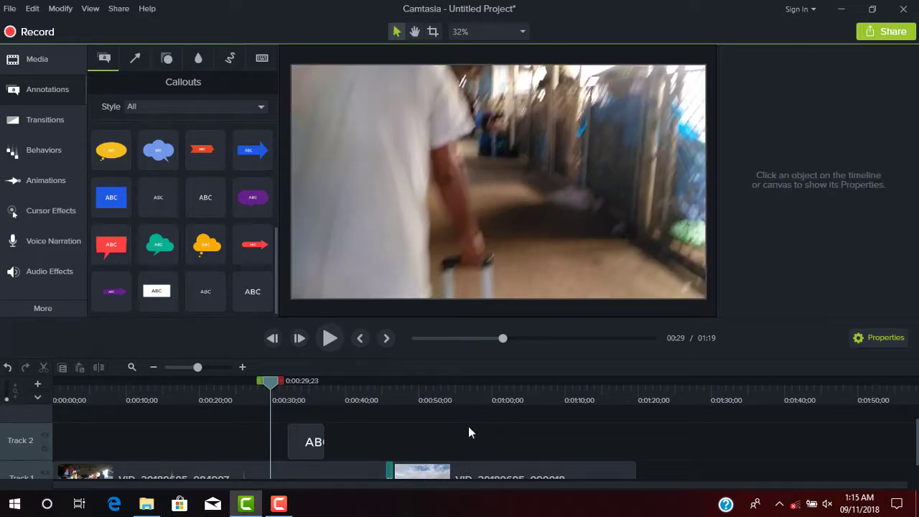
key(space)
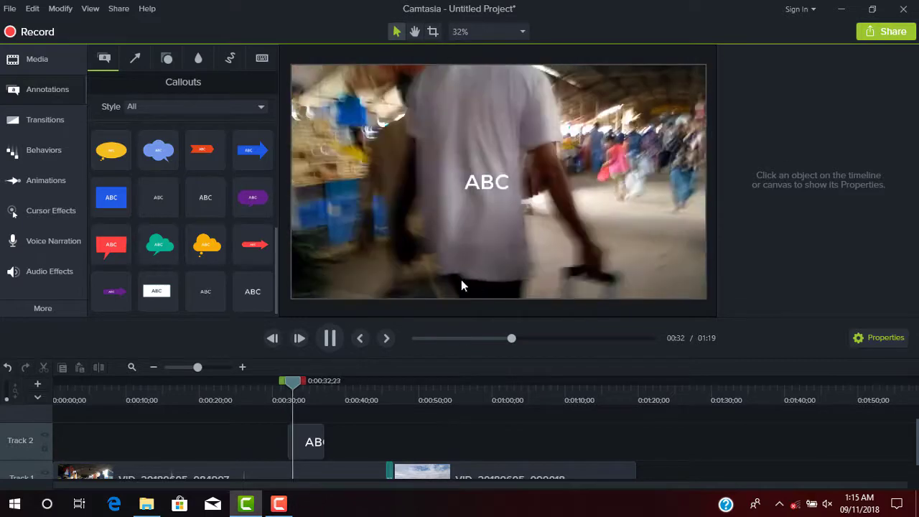
click(328, 338)
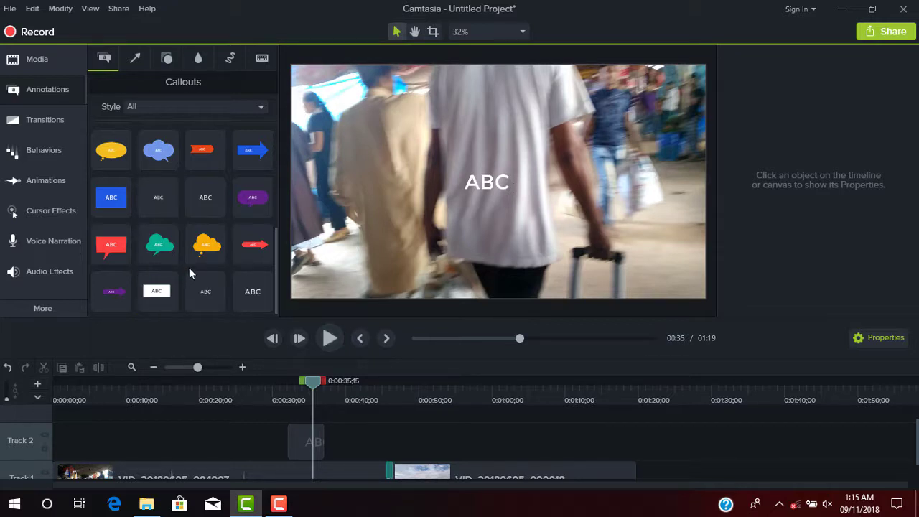
Apply the Pop Up behavior to the ABC callout on Track 2
click(44, 150)
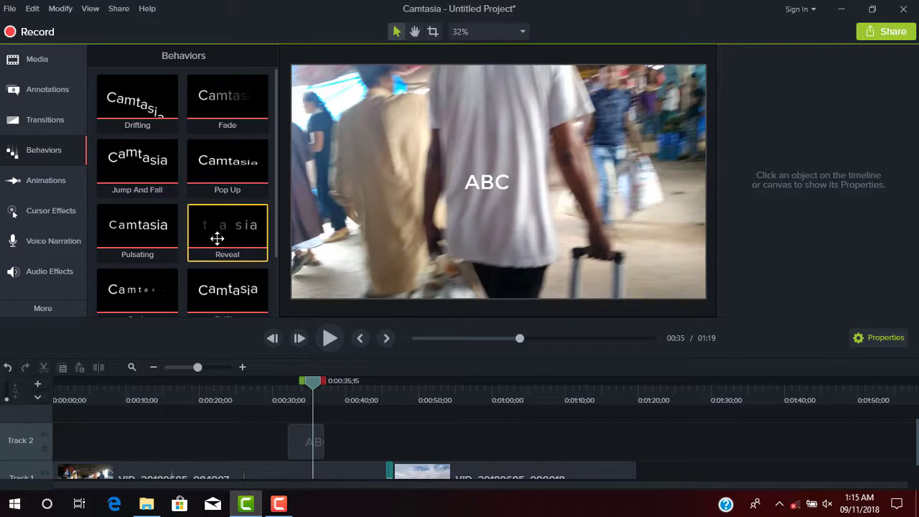
scroll(232, 209, down, 1)
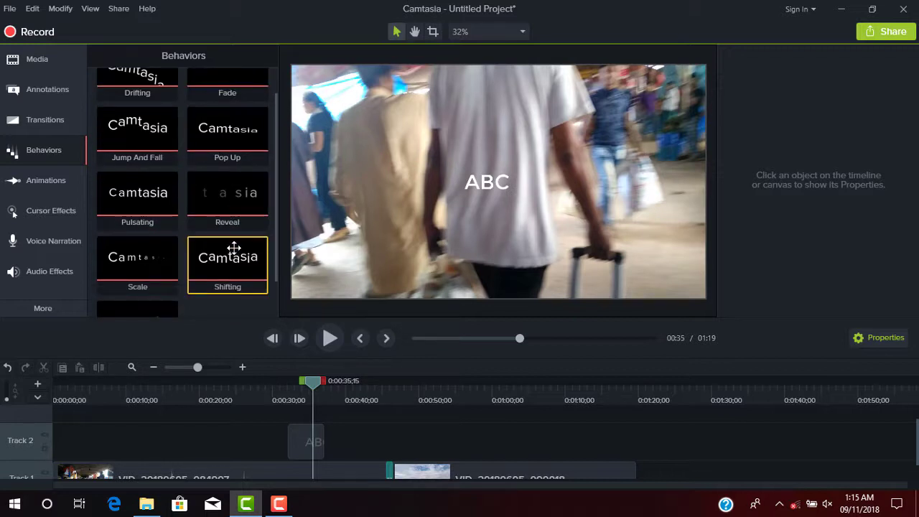
scroll(234, 247, up, 1)
scroll(224, 244, down, 1)
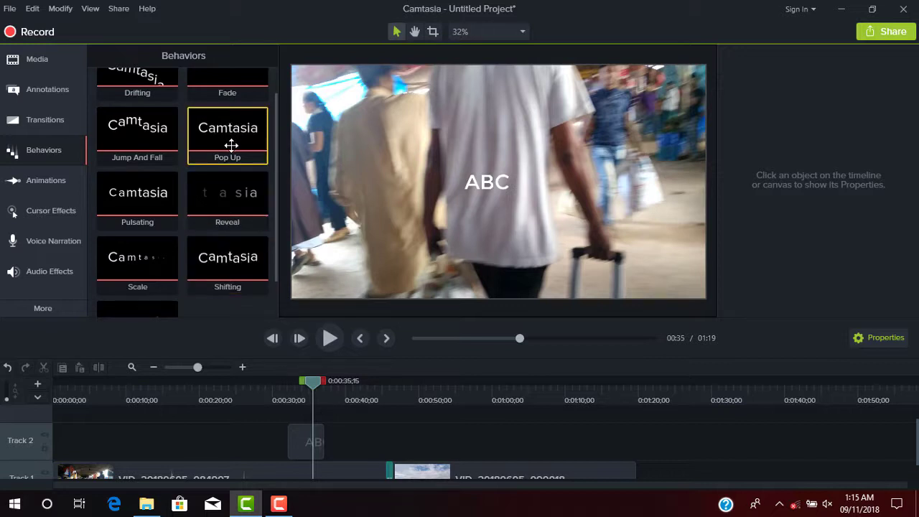
drag(231, 145, 303, 443)
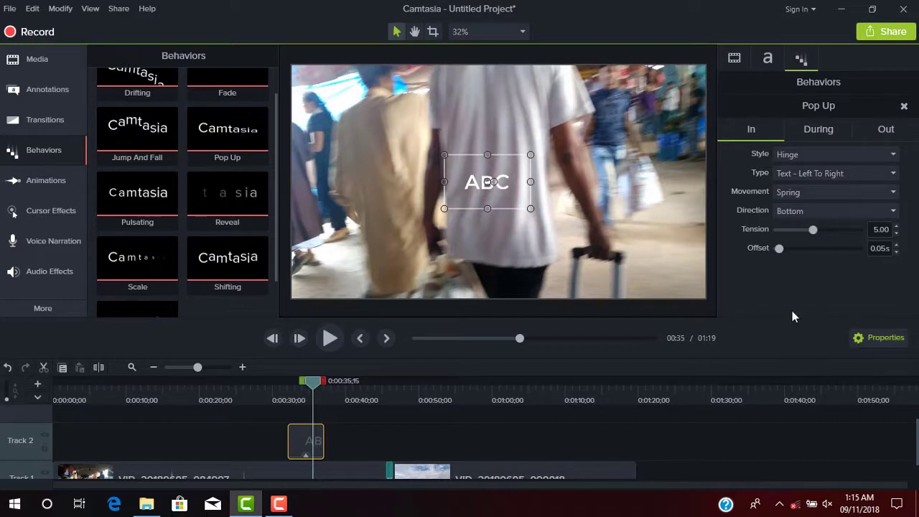
Play the footage twice from about 0:00:31 to preview the Pop Up behavior on the ABC callout
click(51, 96)
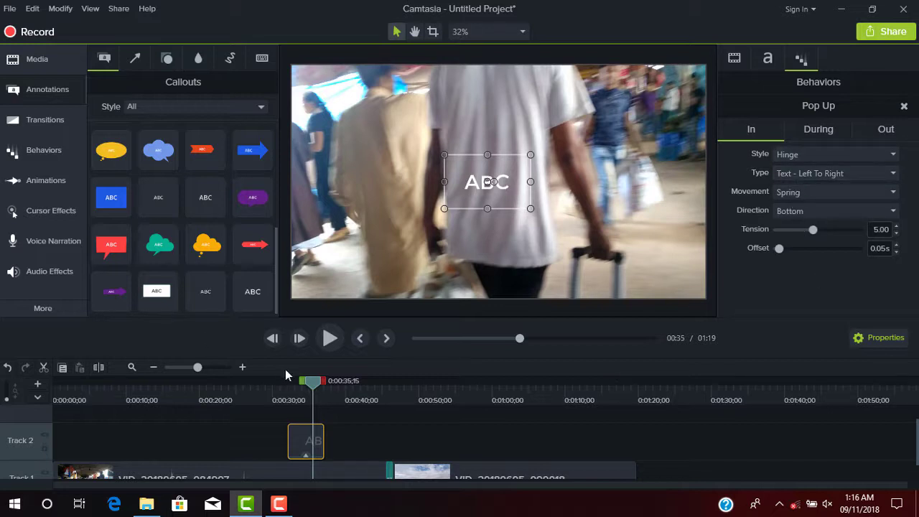
drag(308, 388, 275, 390)
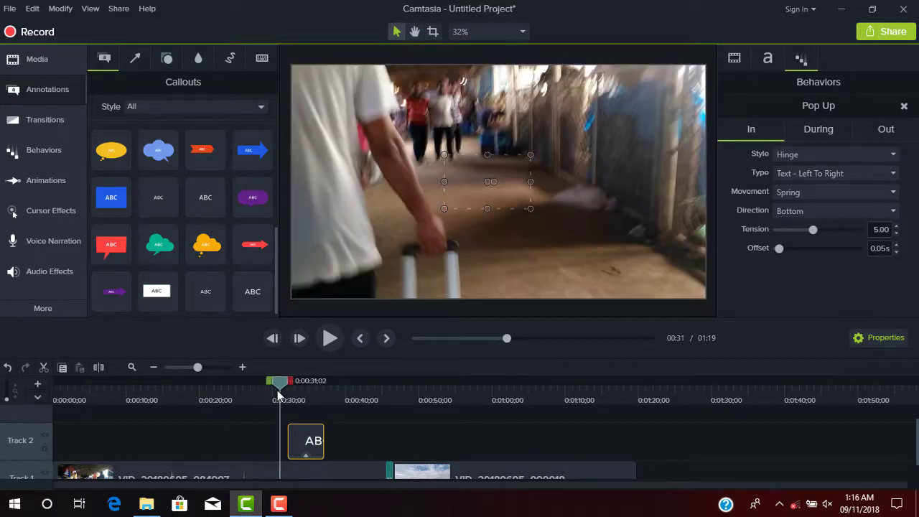
click(329, 339)
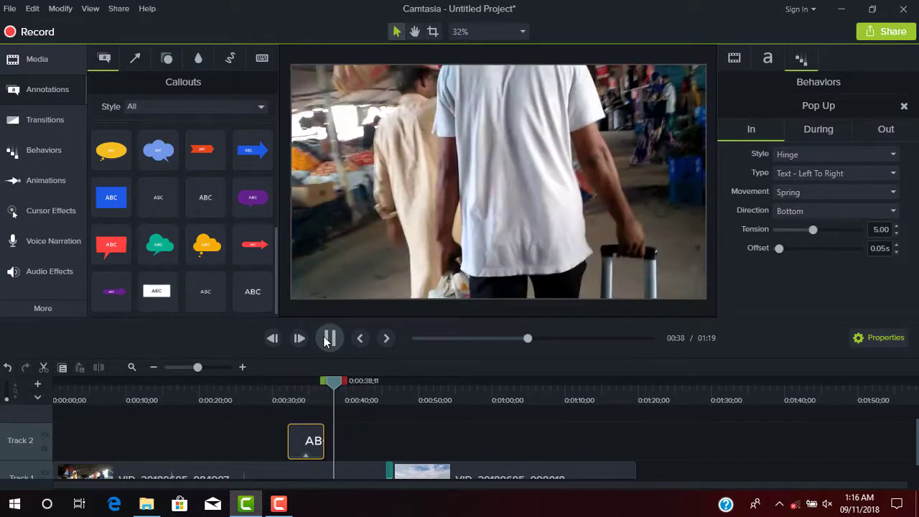
click(327, 338)
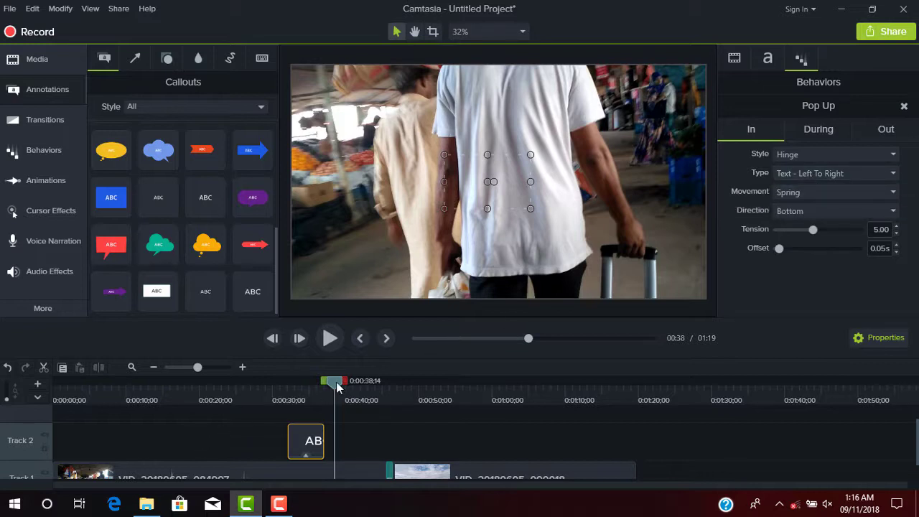
click(280, 396)
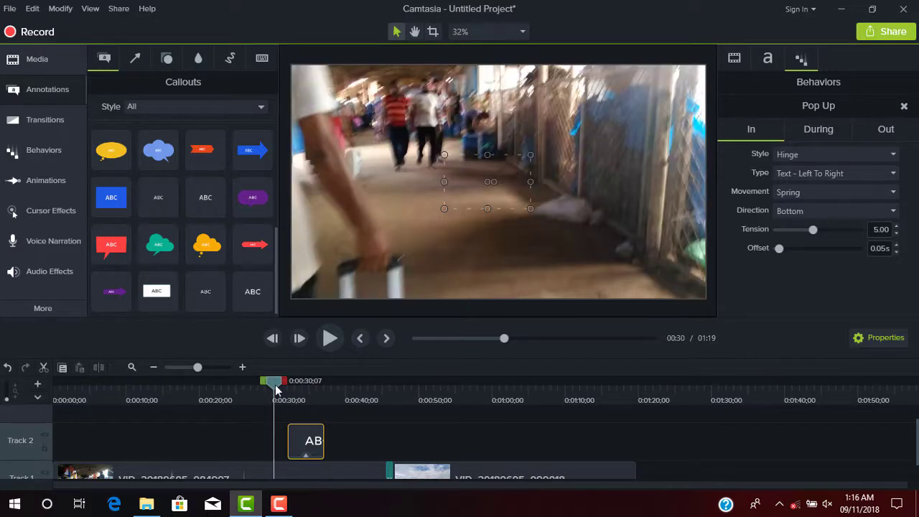
drag(278, 388, 282, 387)
click(328, 338)
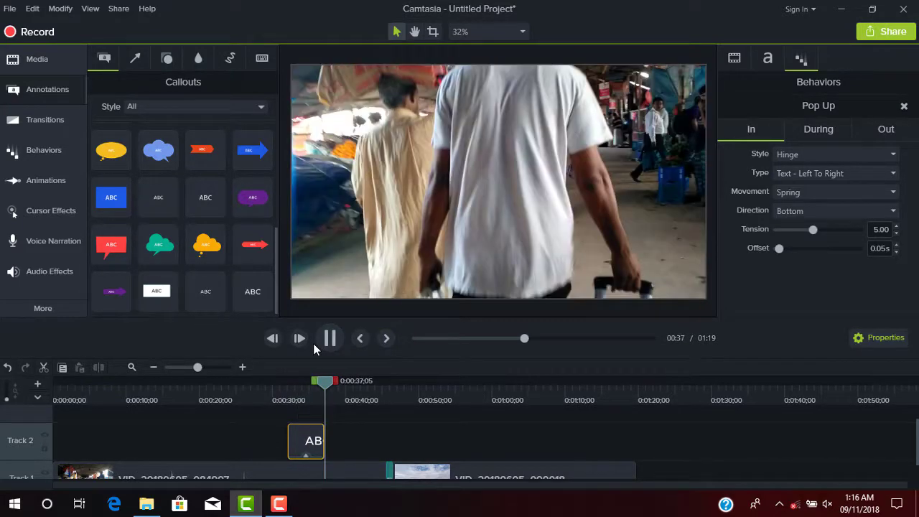
click(327, 345)
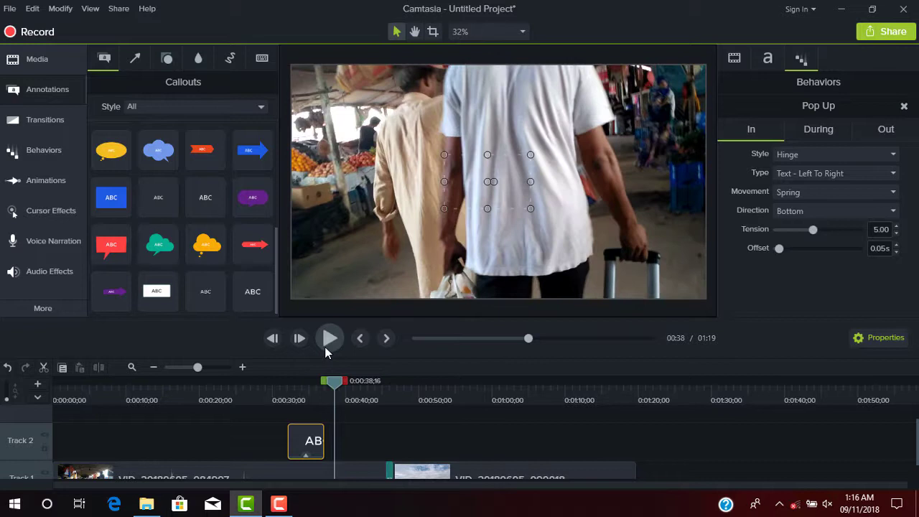
Examine the Pop Up behavior's In styles and its During and Out settings
click(837, 156)
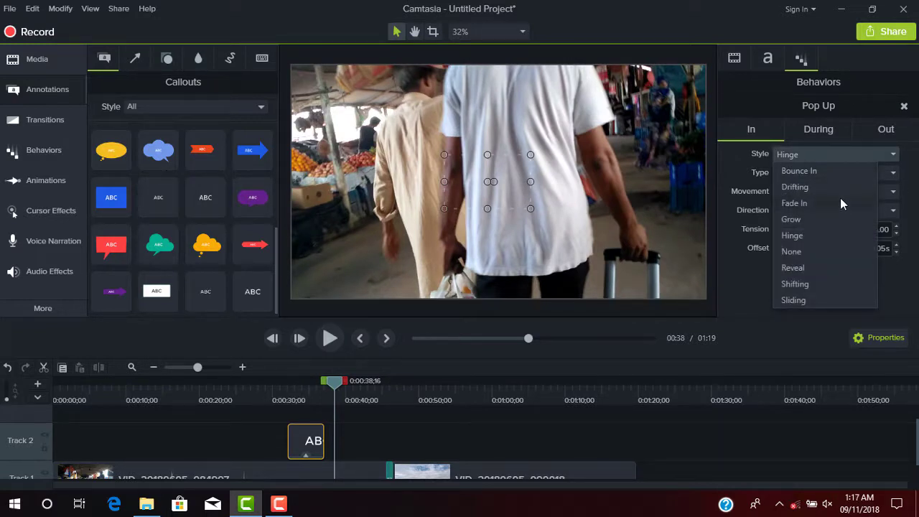
click(791, 334)
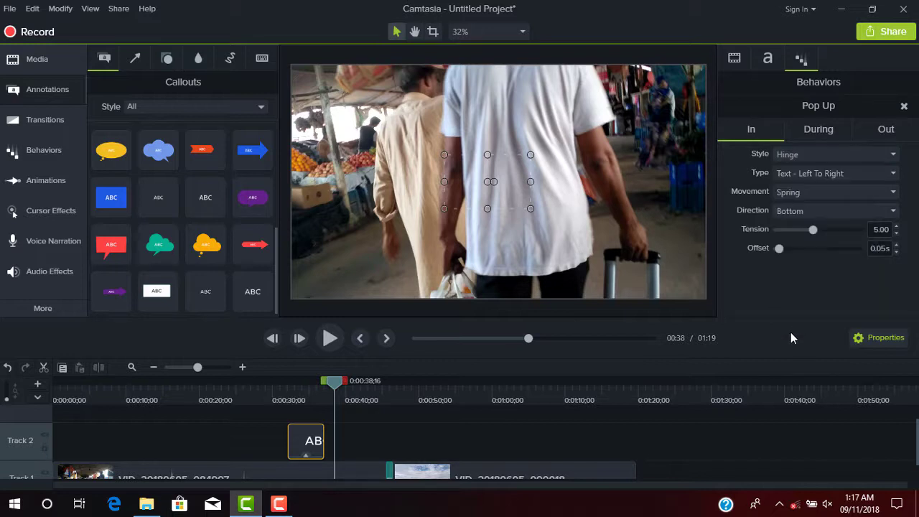
click(829, 130)
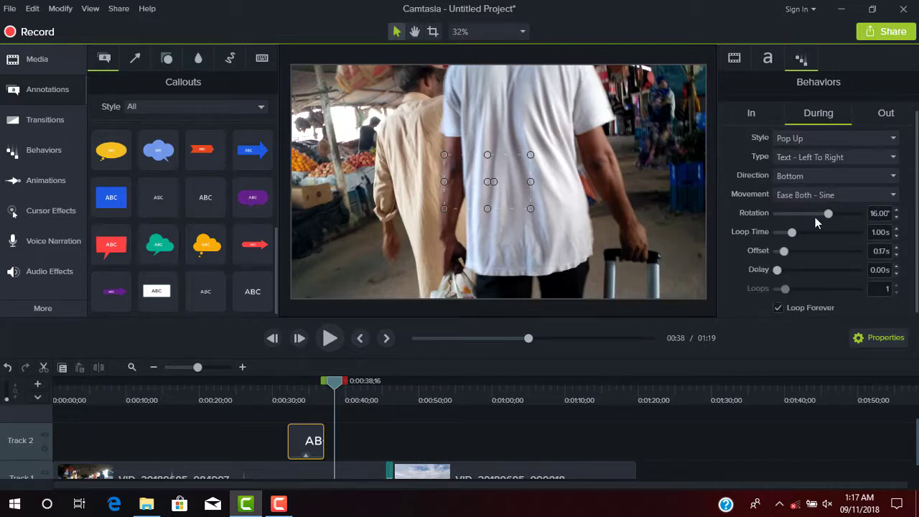
click(897, 115)
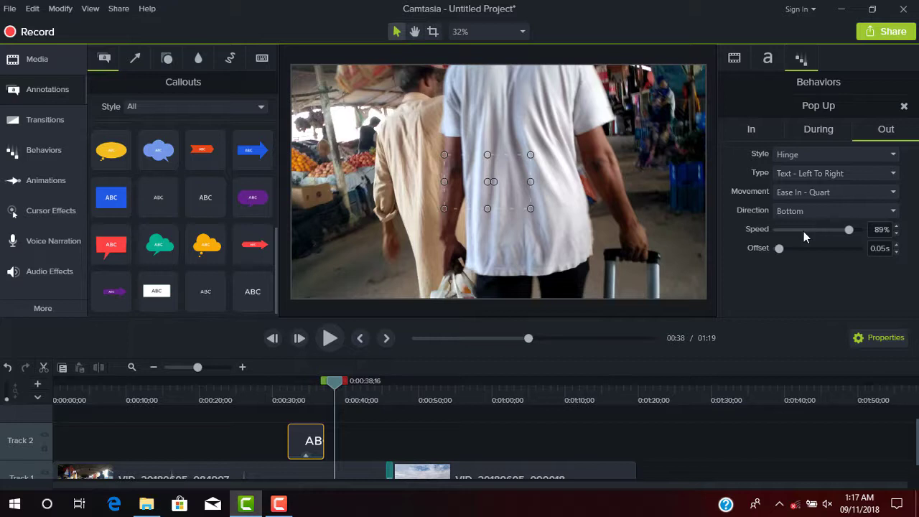
Replay the ABC callout from about 0:00:31 and look through the Pop Up behavior's Out styles
click(282, 391)
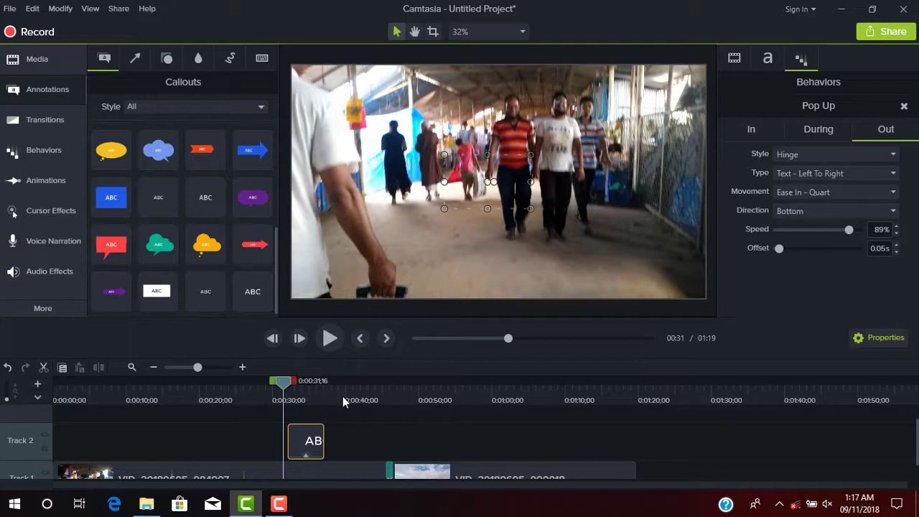
click(329, 339)
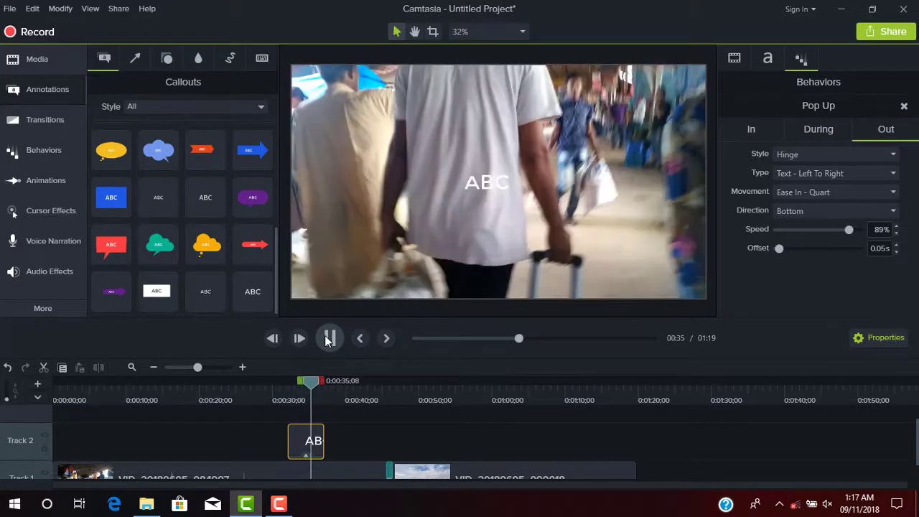
click(328, 339)
click(800, 160)
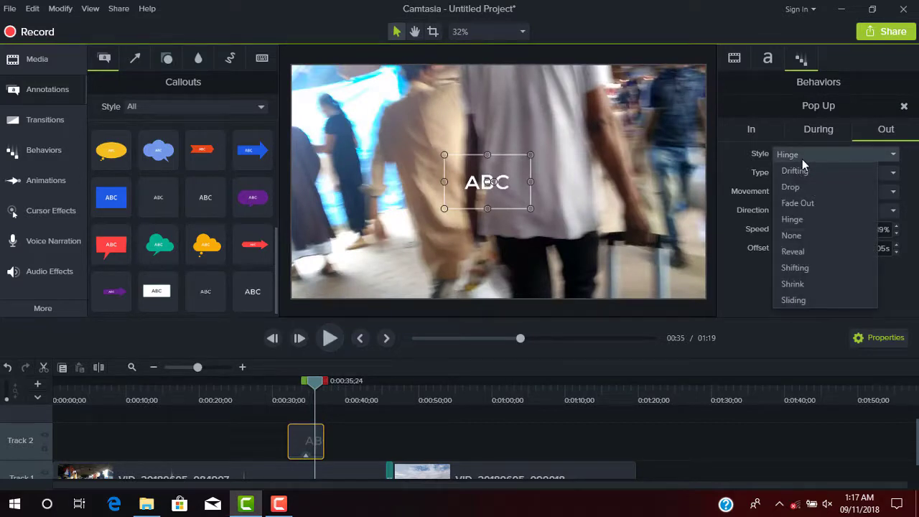
click(820, 219)
Set the Pop Up behavior's In style to Grow and preview the ABC callout from about 0:00:31
click(751, 129)
click(832, 154)
click(793, 170)
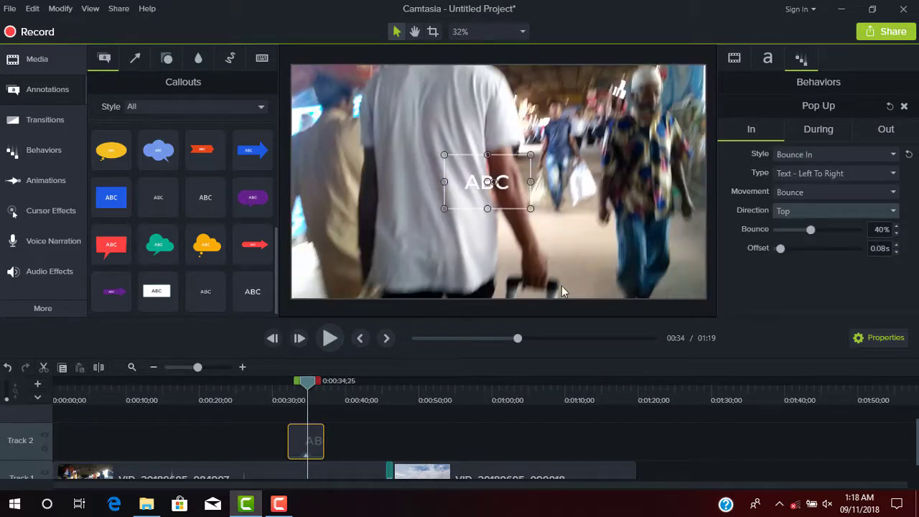
click(286, 389)
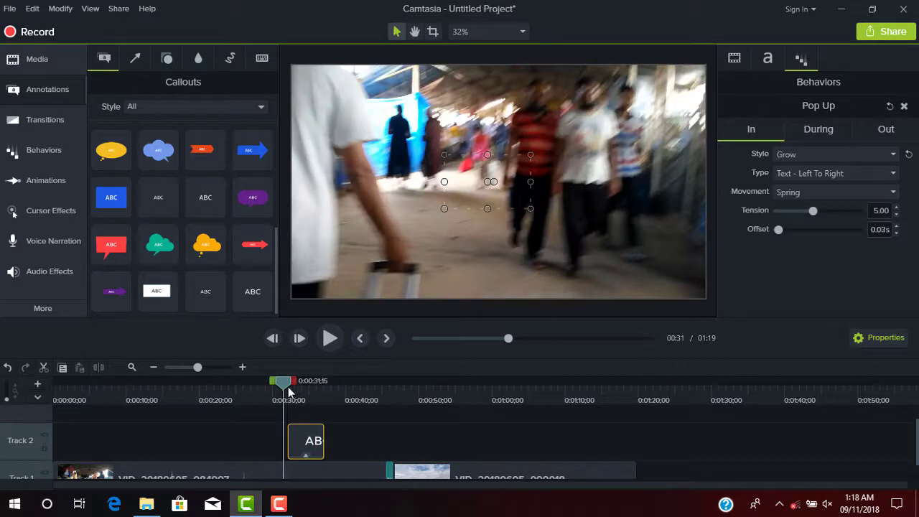
click(341, 347)
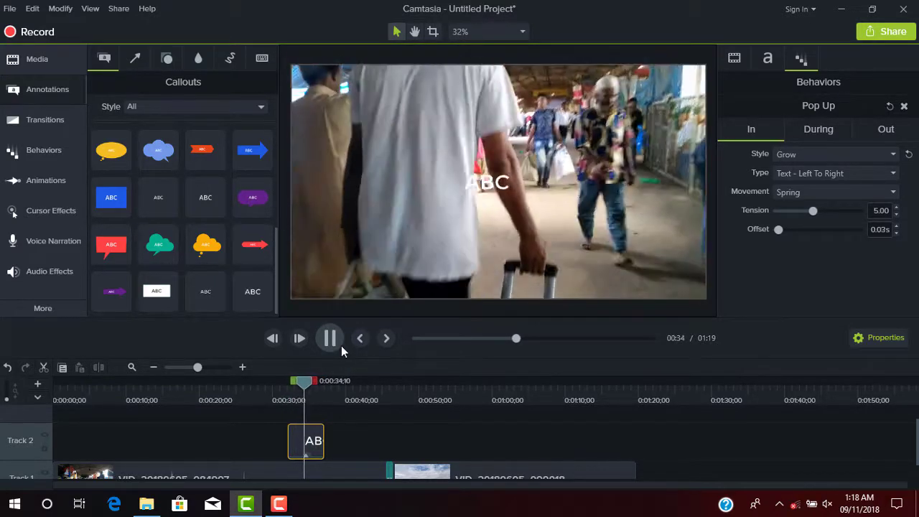
click(337, 344)
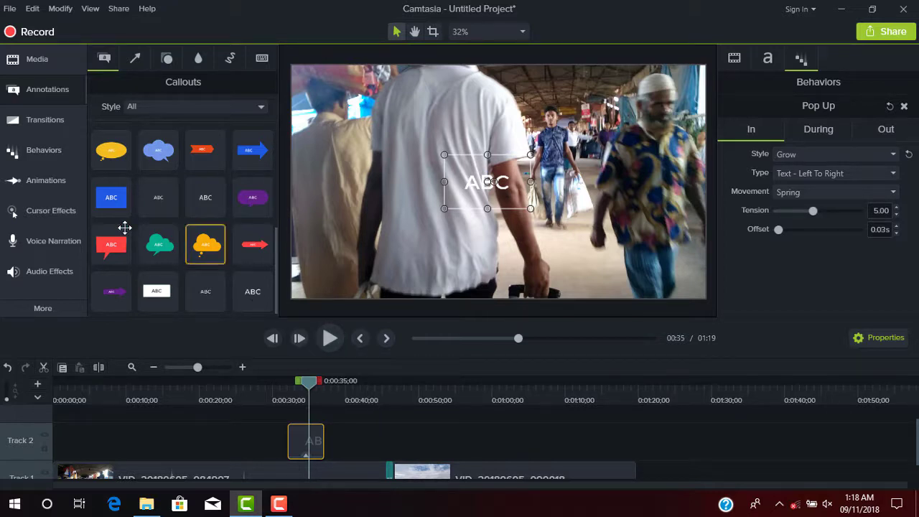
click(248, 246)
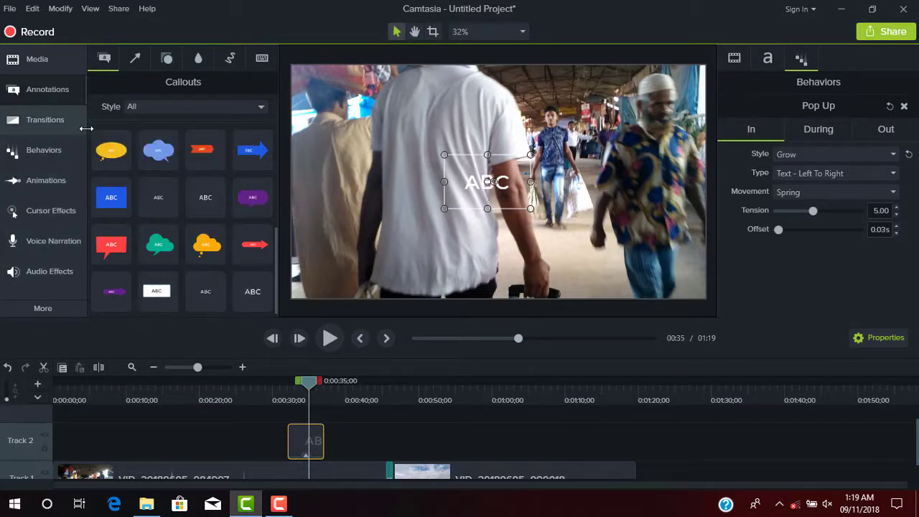
click(39, 92)
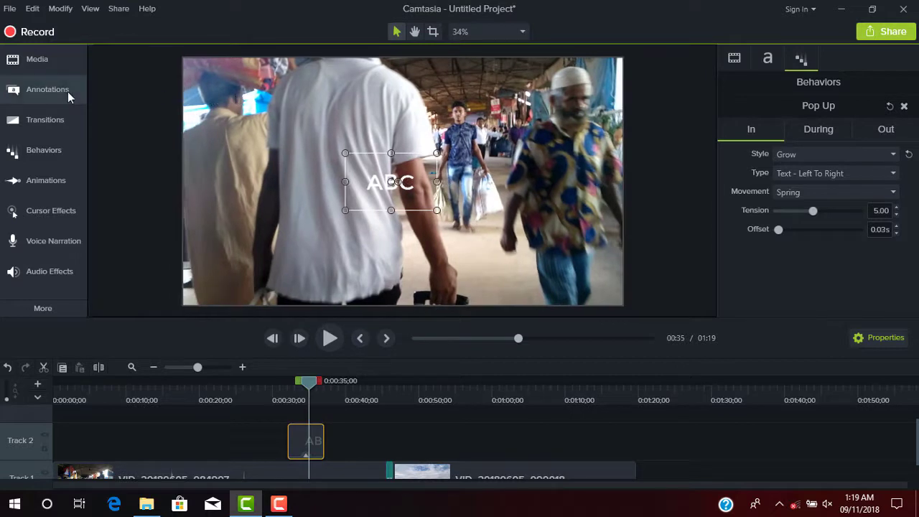
click(66, 91)
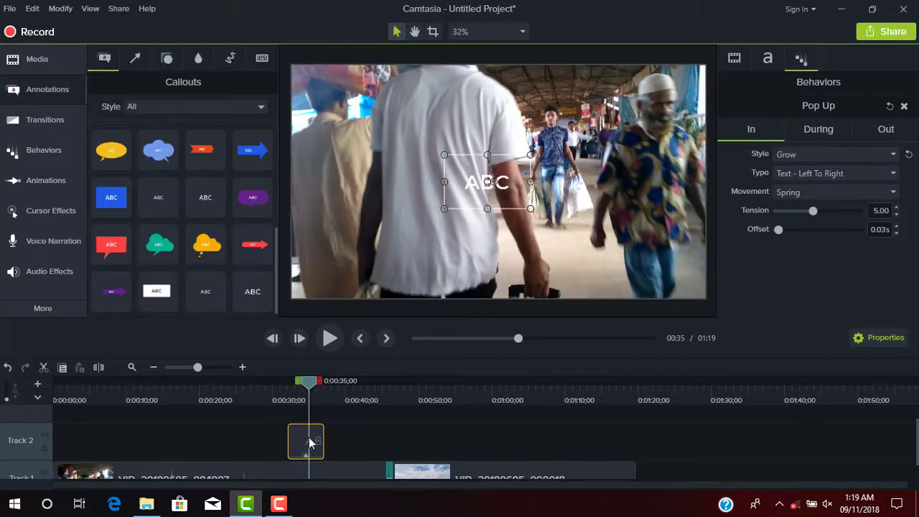
Replace the plain ABC callout on Track 2 with the white rectangle ABC callout near the frame's centre at 0:00:35
key(Delete)
drag(157, 290, 494, 178)
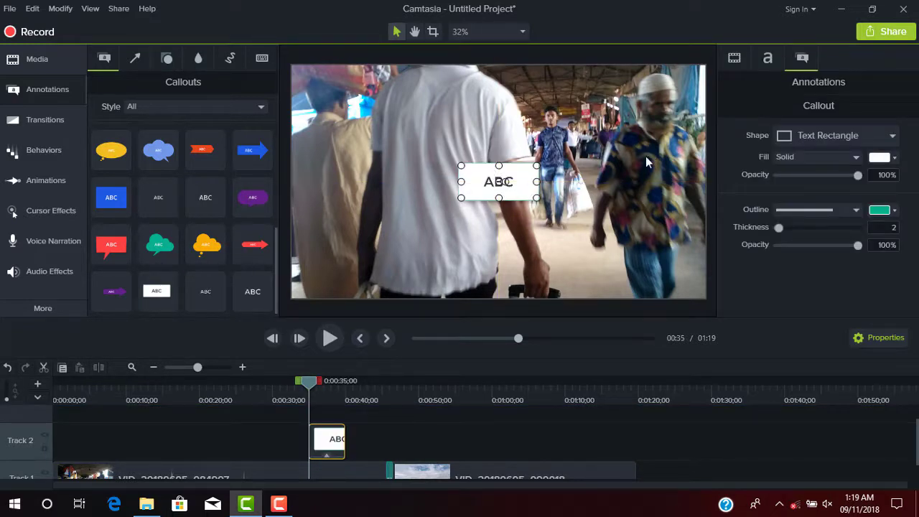
click(367, 424)
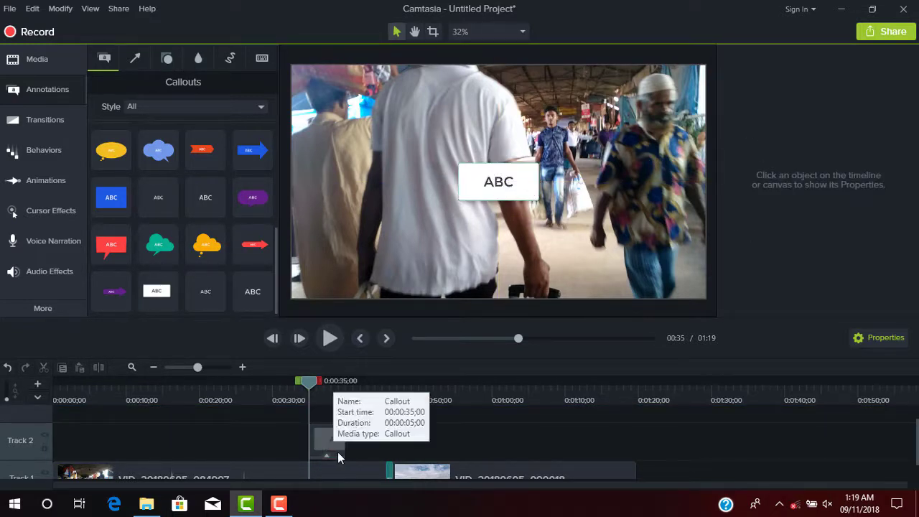
Extend the white ABC callout's end to about 0:00:43 and delete its Drop Shadow effect
drag(345, 439, 365, 437)
click(324, 455)
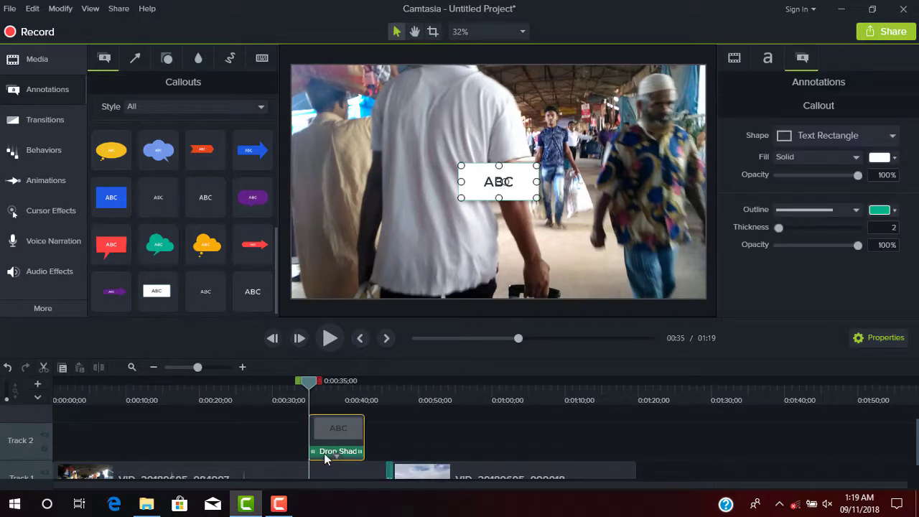
right_click(324, 460)
click(351, 300)
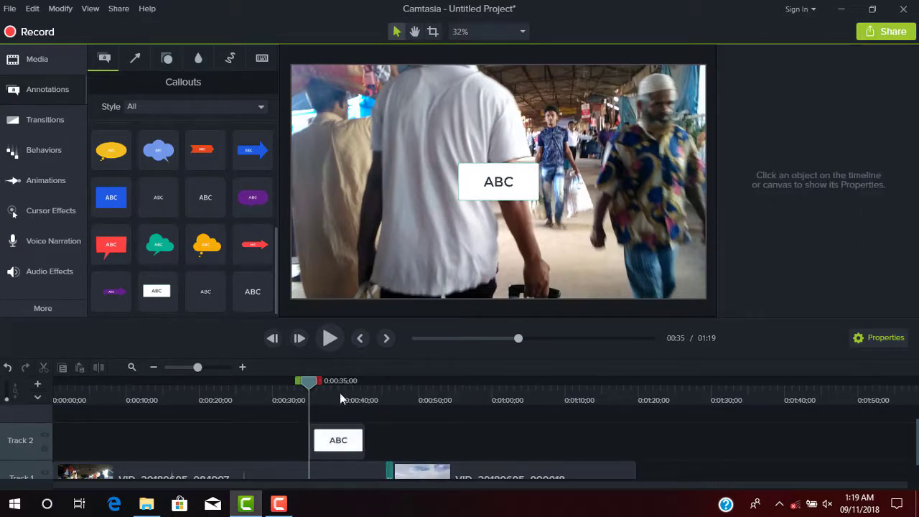
Move the playhead to about 0:00:37 and select the white ABC callout on Track 2
drag(312, 386, 329, 386)
click(336, 438)
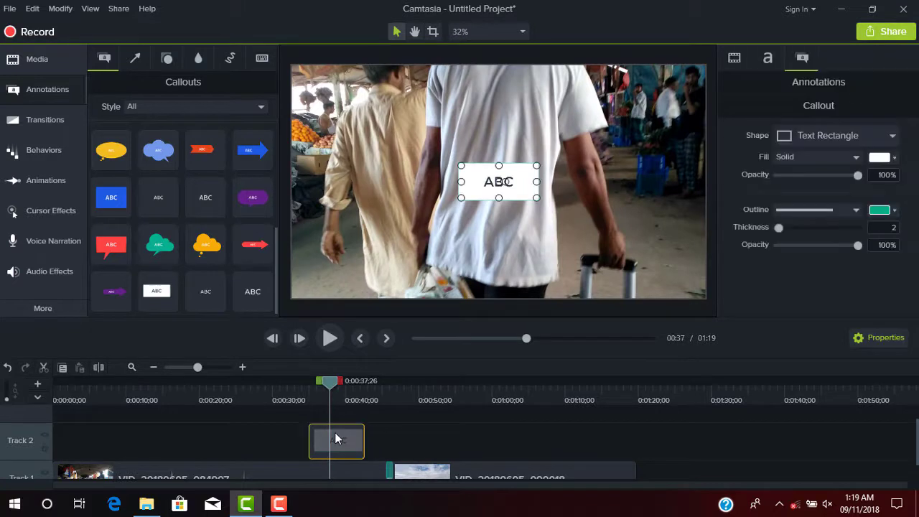